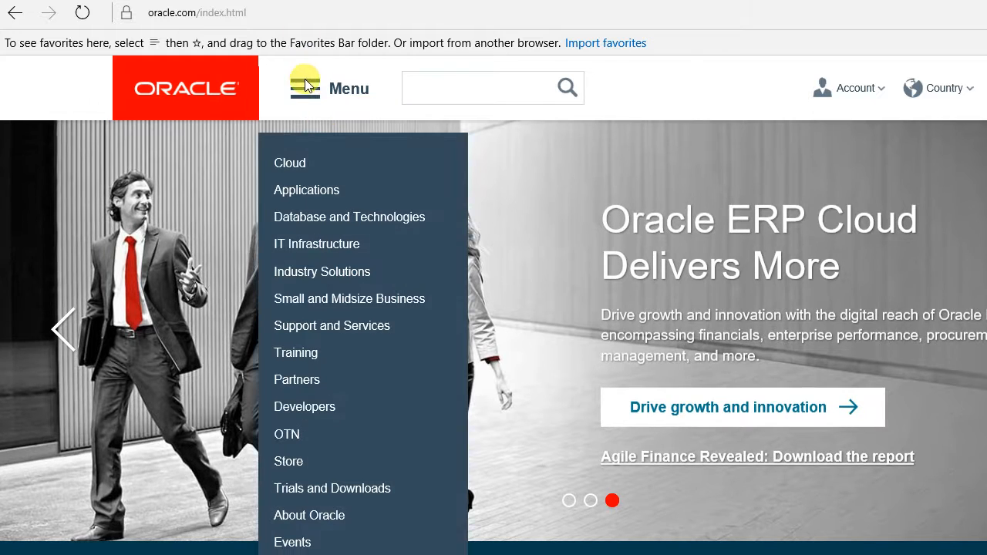
Open the Developer Tools downloads listing under Trials and Downloads on the Oracle website.
mouse_move(310, 71)
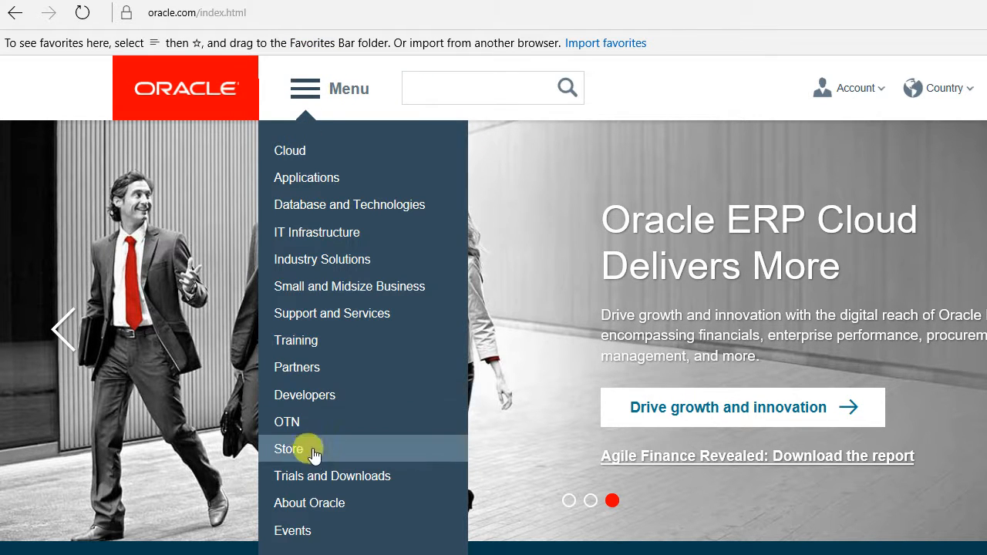
mouse_move(317, 476)
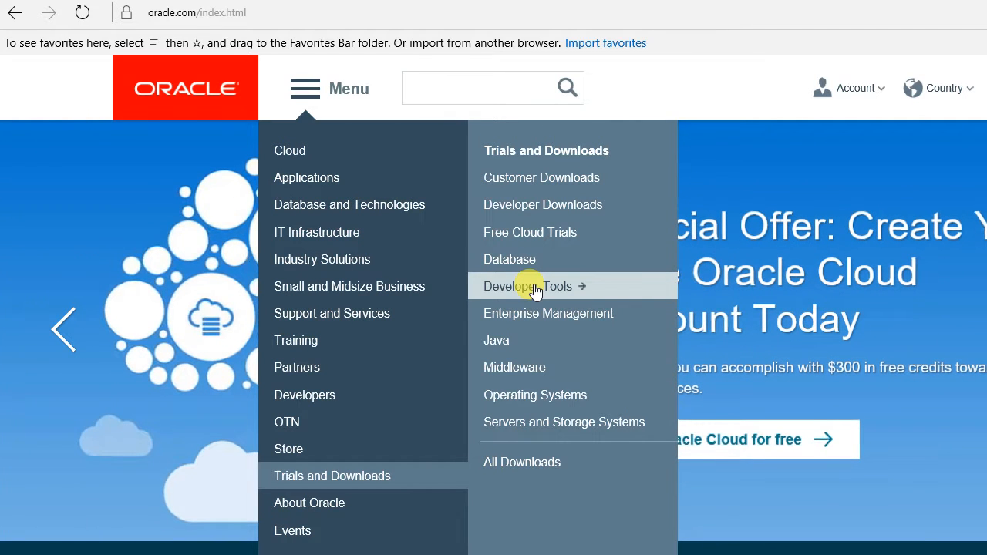
left_click(534, 288)
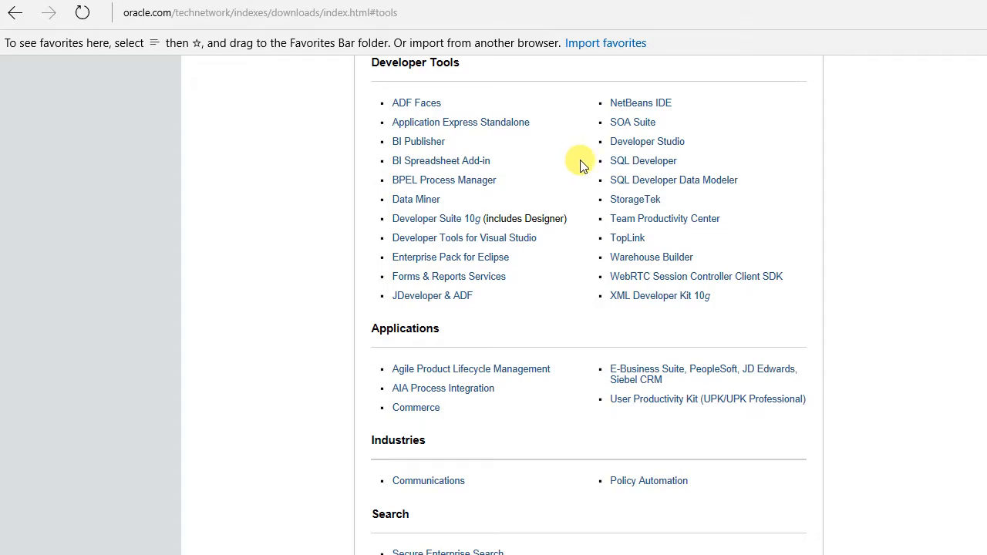
Look through the download categories and open the SQL Developer downloads page from the Developer Tools list.
scroll(552, 218, "up", 10)
scroll(552, 218, "up", 15)
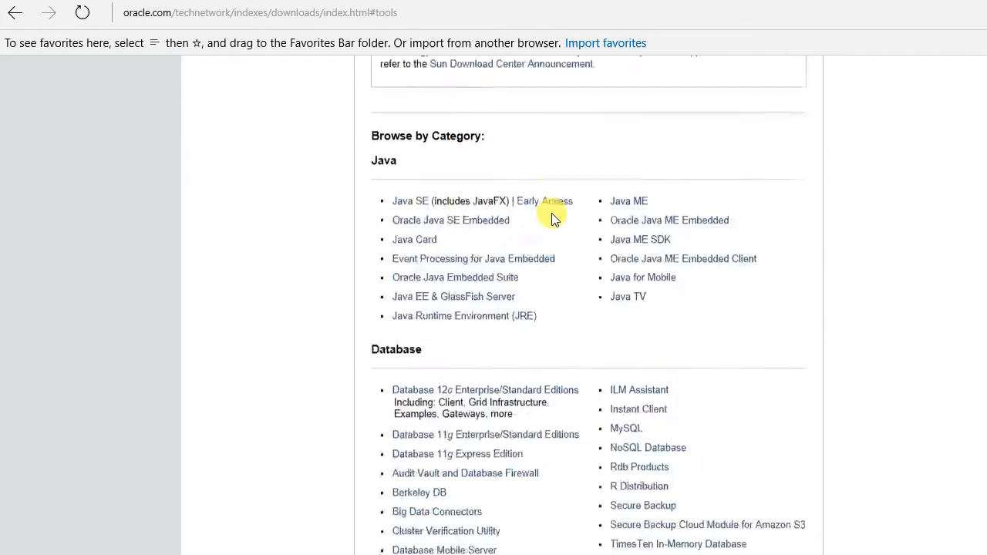
scroll(552, 213, "down", 5)
scroll(552, 214, "down", 15)
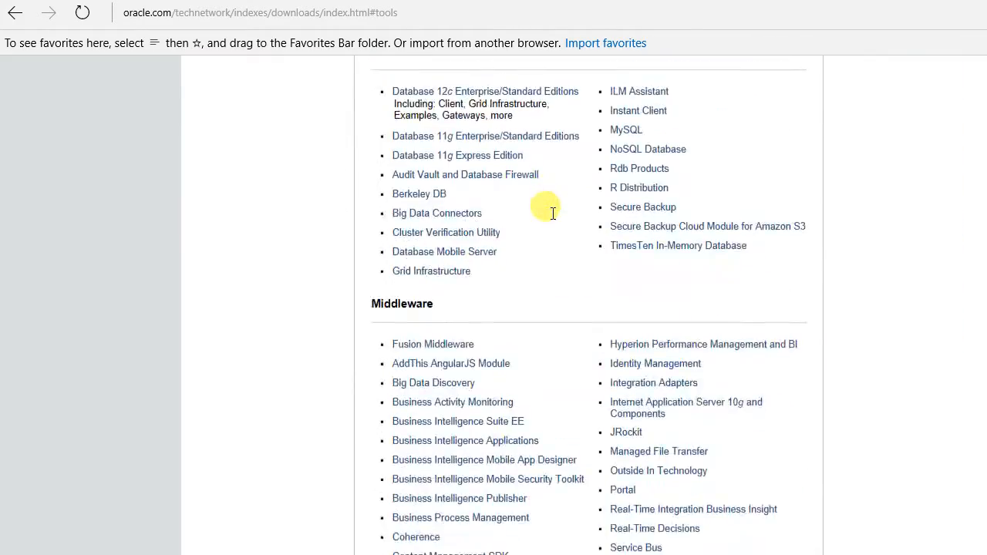
scroll(552, 214, "down", 2)
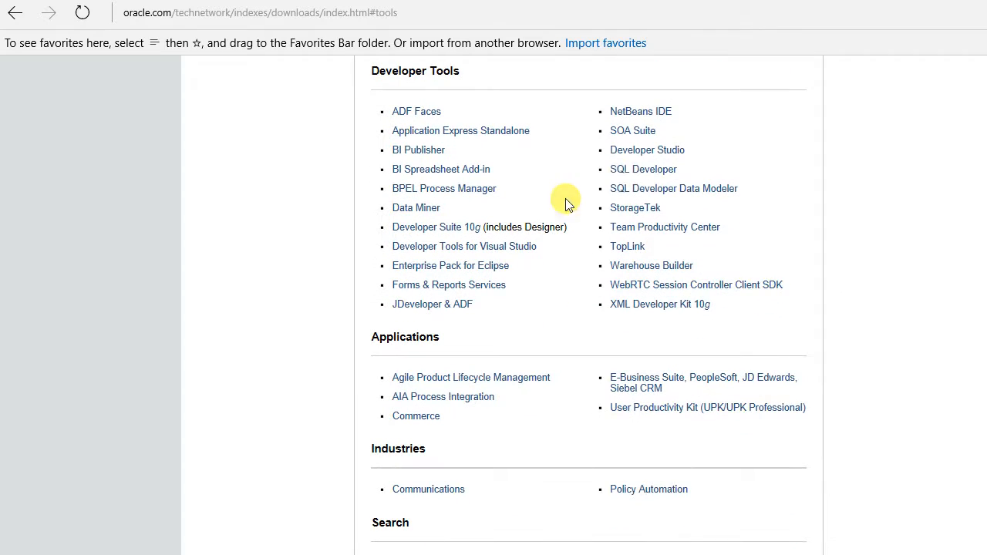
left_click(644, 170)
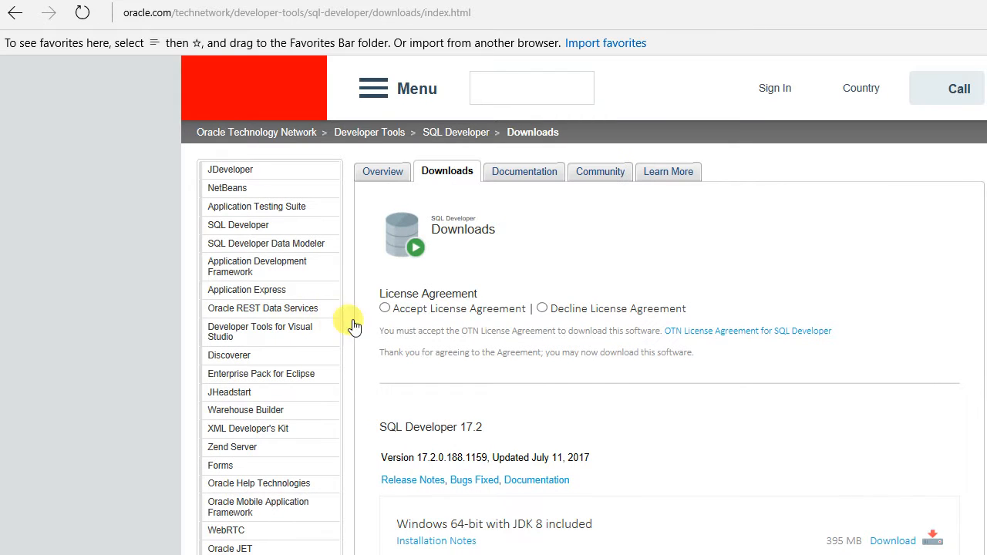
Accept the license agreement and download SQL Developer 17.2 for Windows 32-bit/64-bit, signing in with the Oracle account.
left_click(387, 308)
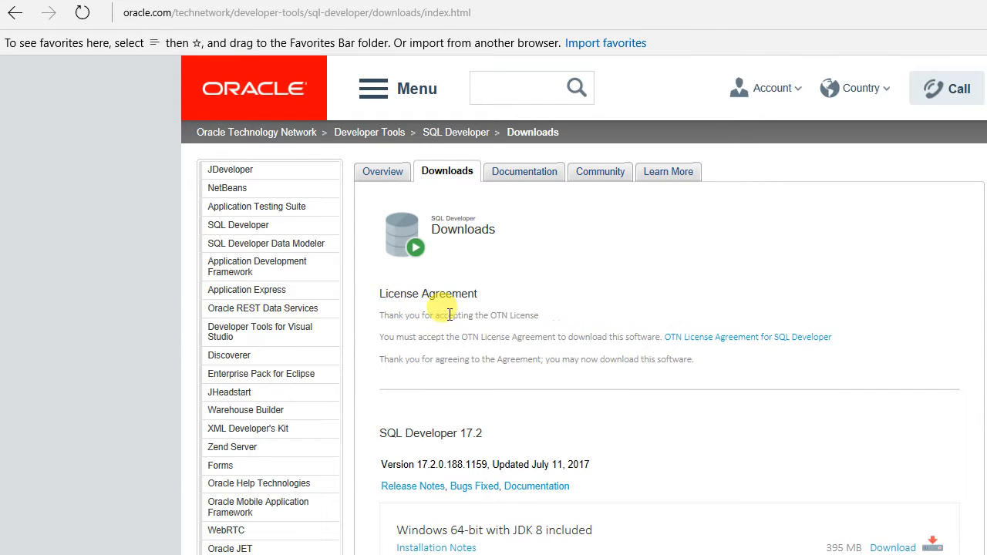
scroll(495, 315, "down", 4)
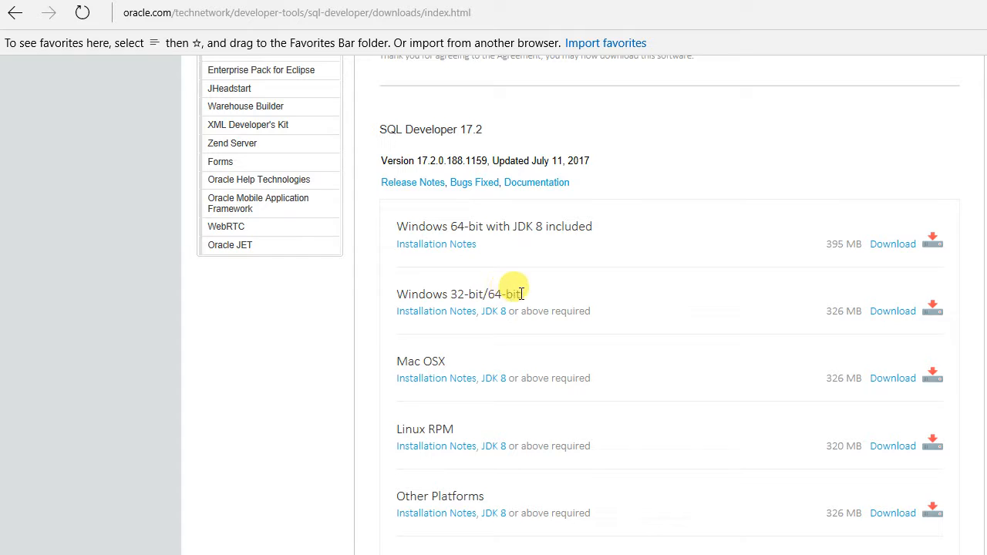
left_click(887, 312)
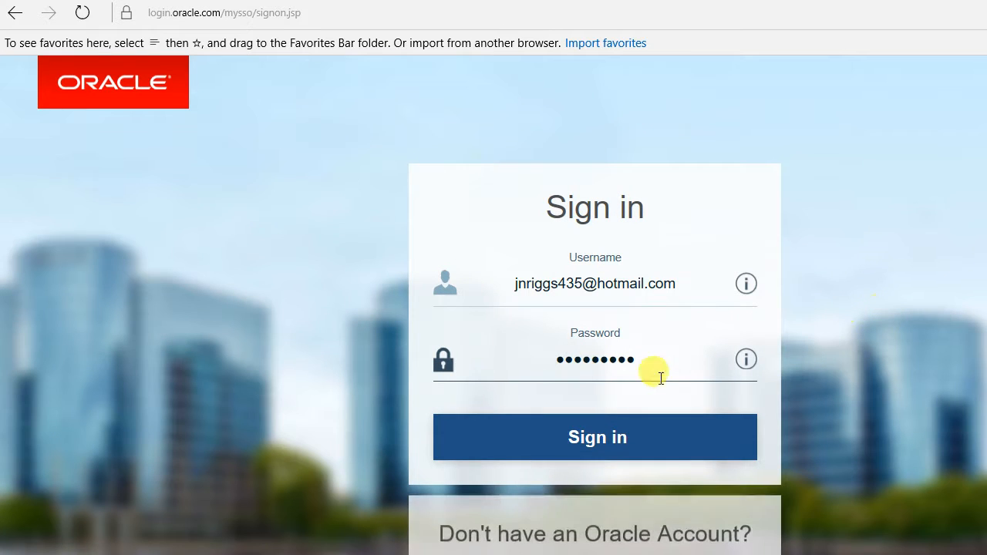
left_click(593, 438)
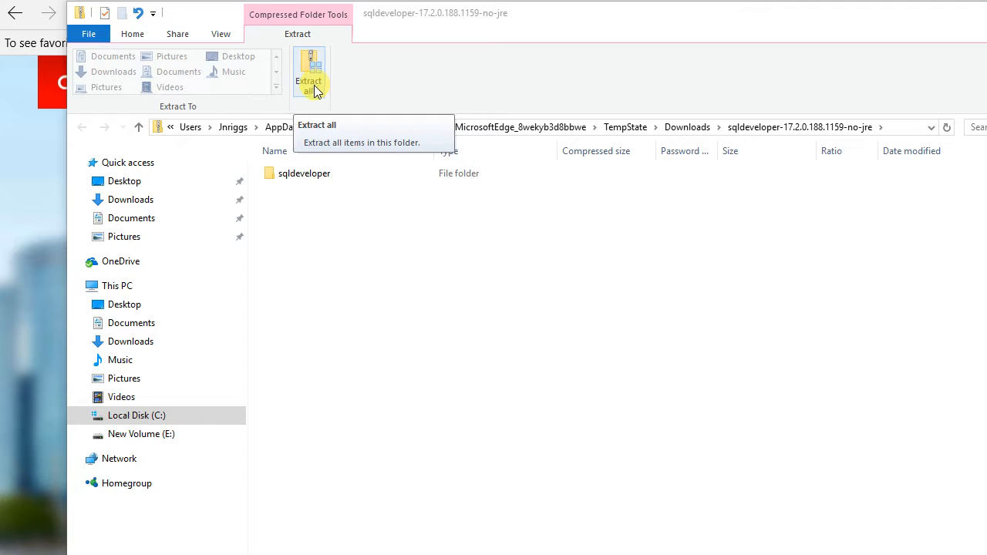
Extract the whole sqldeveloper-17.2.0.188.1159-no-jre archive into the SQL Developer folder on the Desktop.
left_click(316, 176)
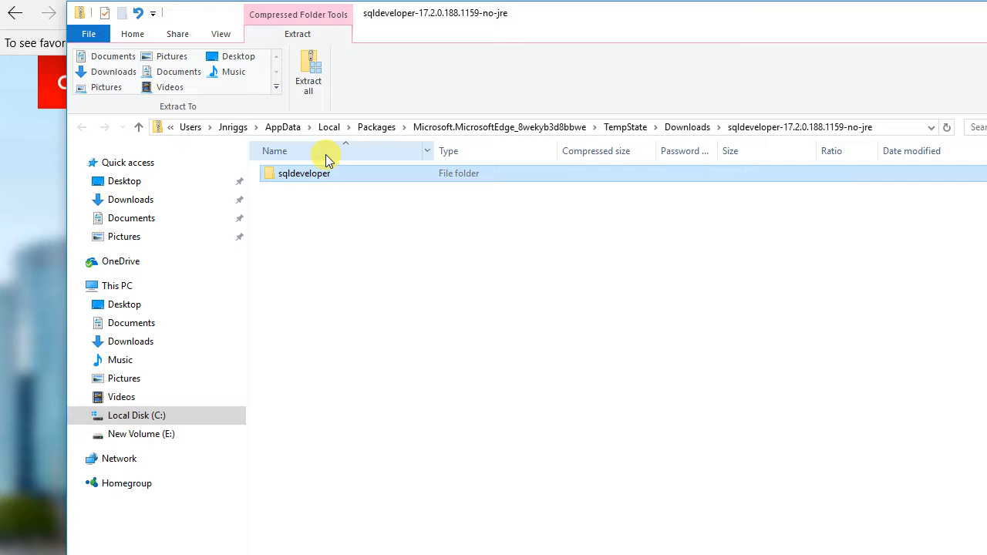
left_click(308, 77)
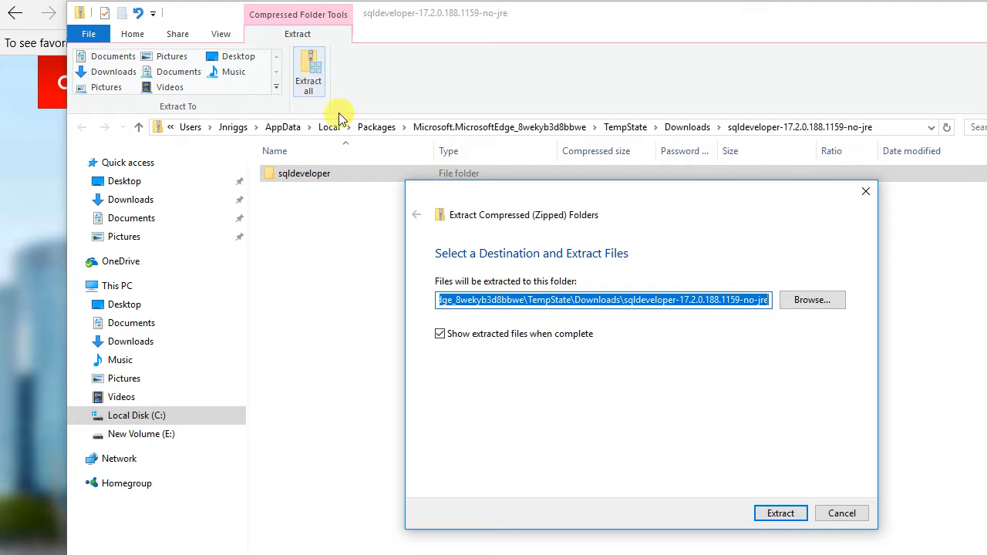
left_click(812, 301)
left_click(411, 308)
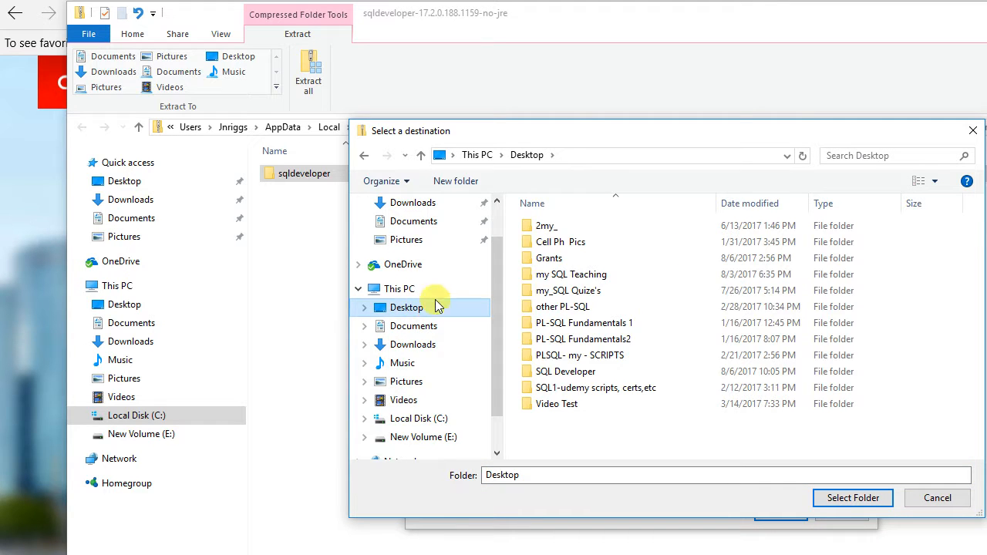
double_click(573, 374)
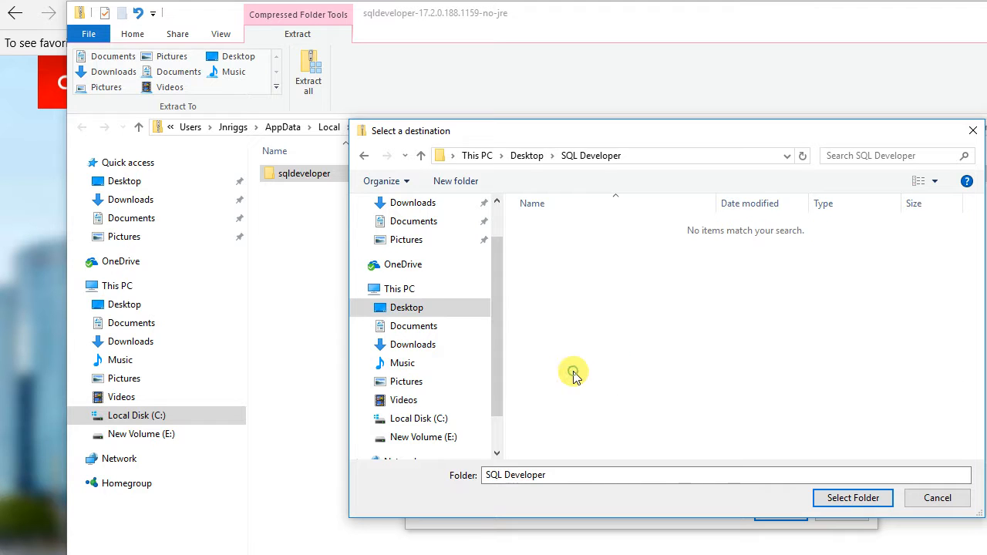
left_click(833, 509)
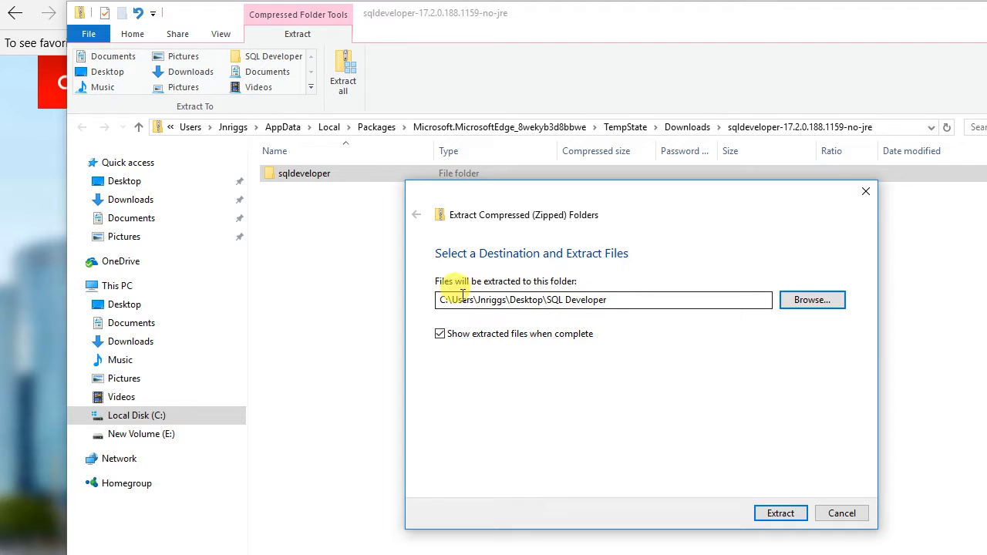
left_click(779, 513)
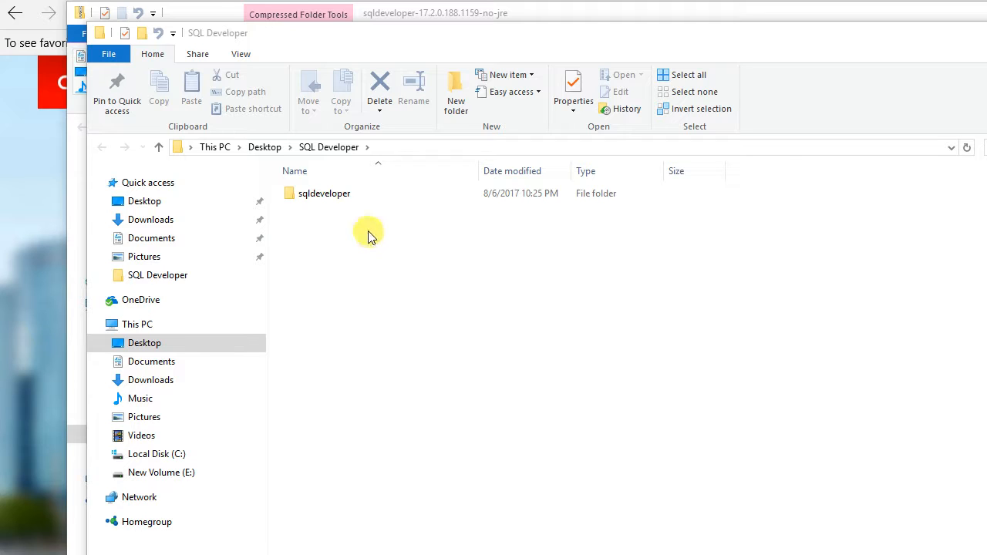
Launch the sqldeveloper application from the extracted sqldeveloper folder and set its Java JDK home to C:\Program Files\Java\jdk1.8.0_144.
double_click(342, 193)
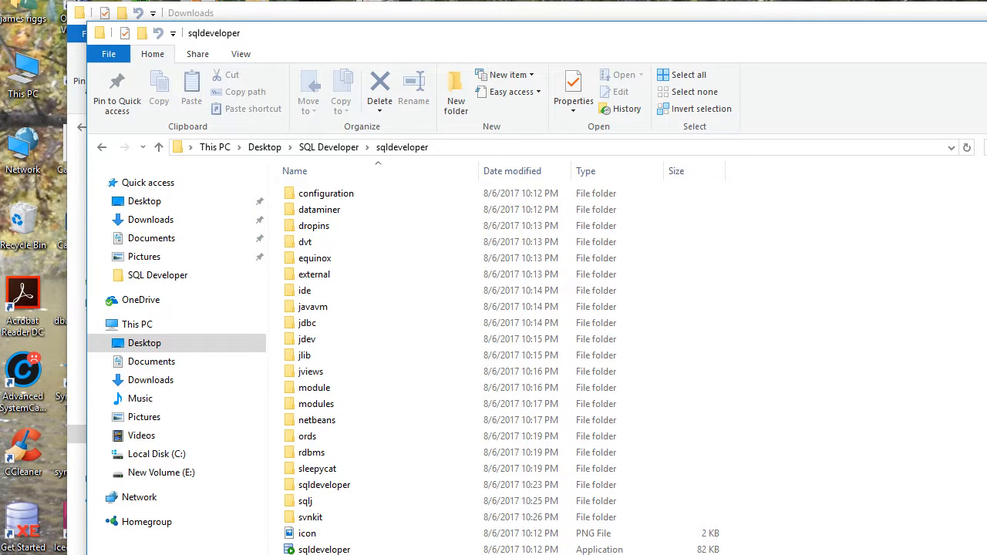
double_click(320, 549)
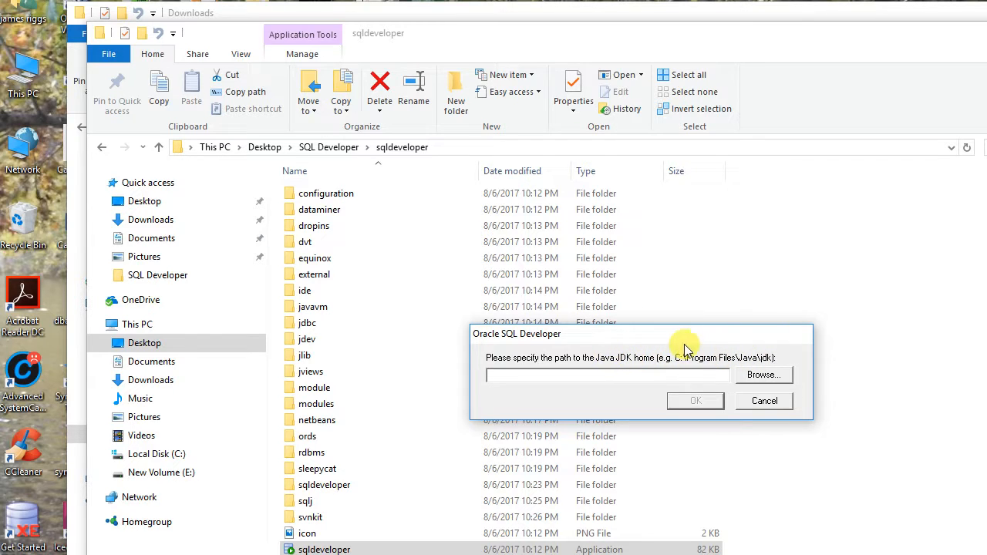
left_click(767, 377)
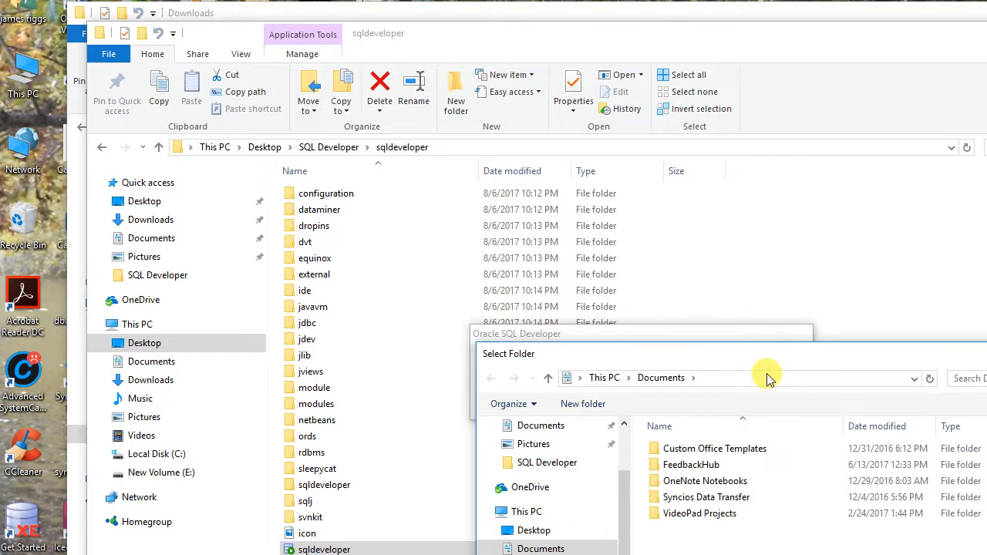
left_click_drag(776, 359, 691, 176)
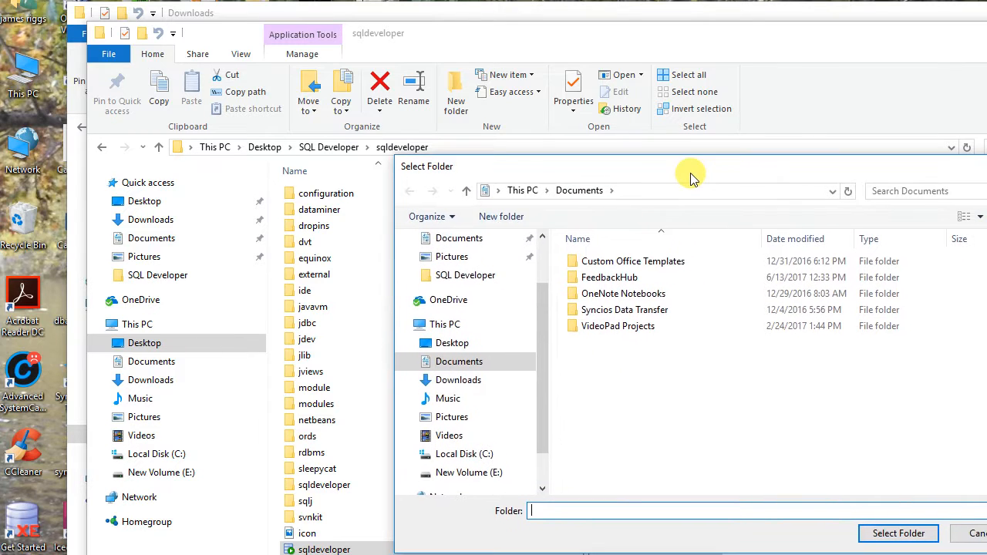
left_click(456, 455)
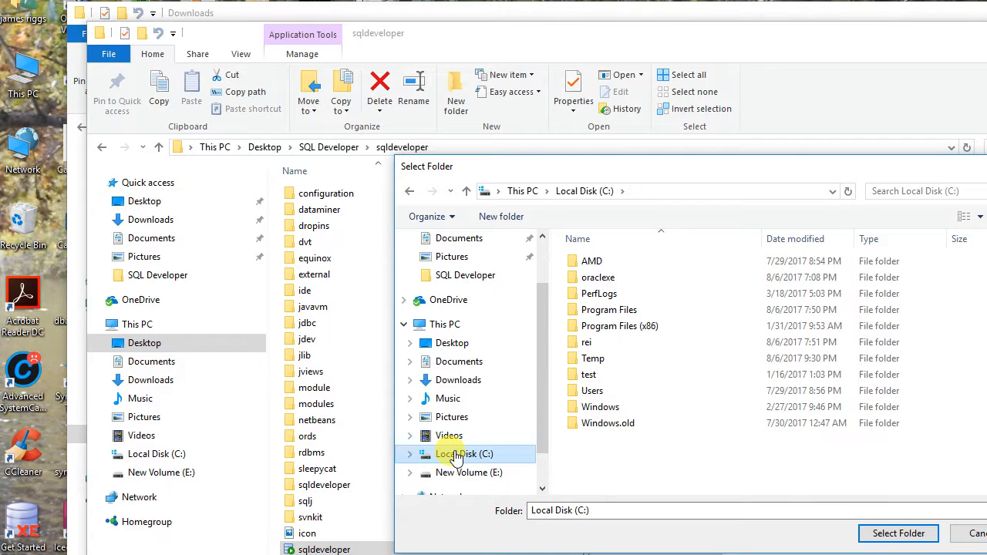
double_click(609, 315)
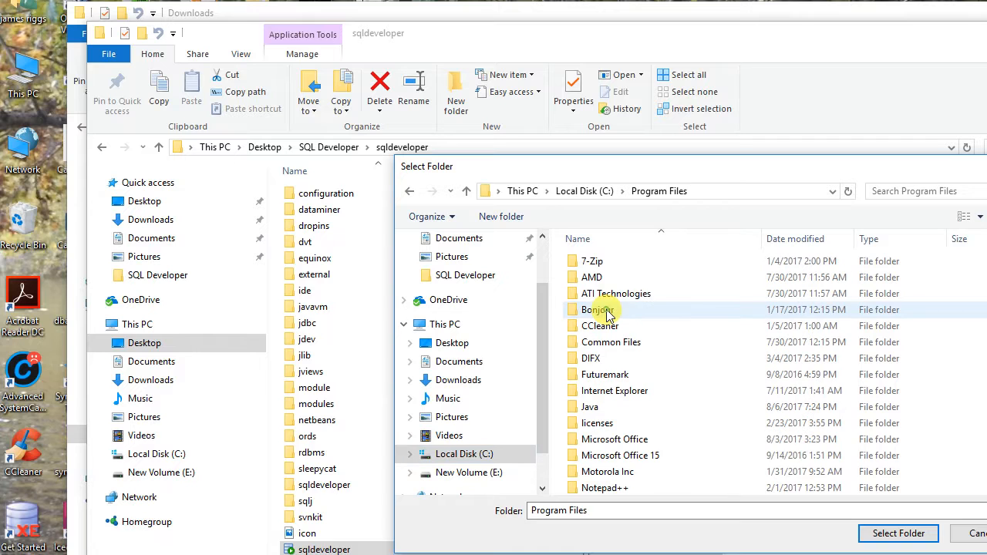
double_click(592, 409)
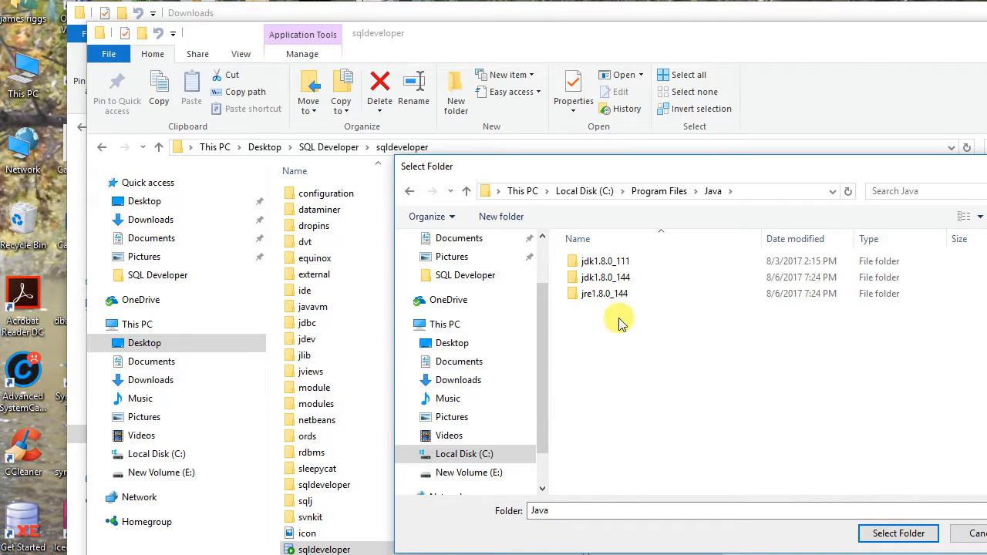
double_click(607, 279)
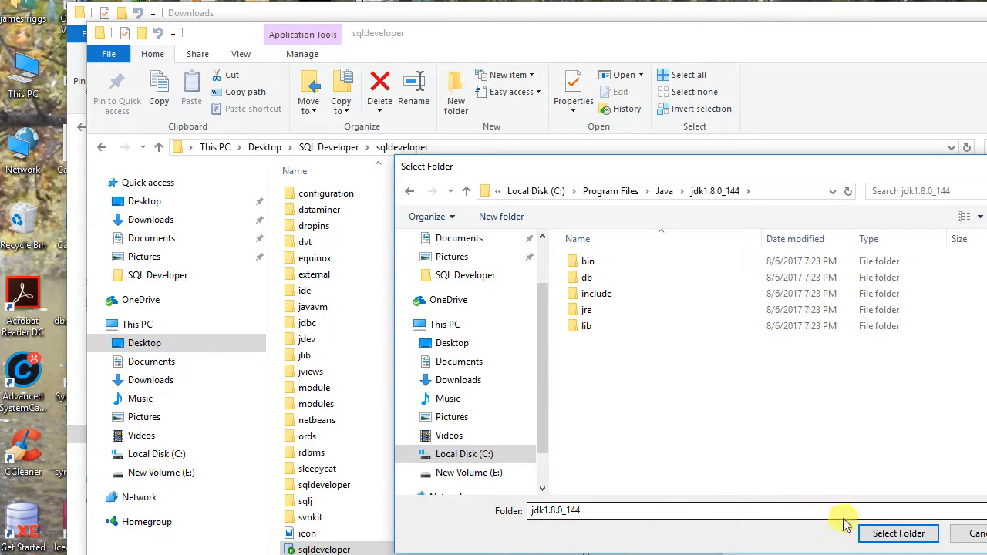
left_click(887, 534)
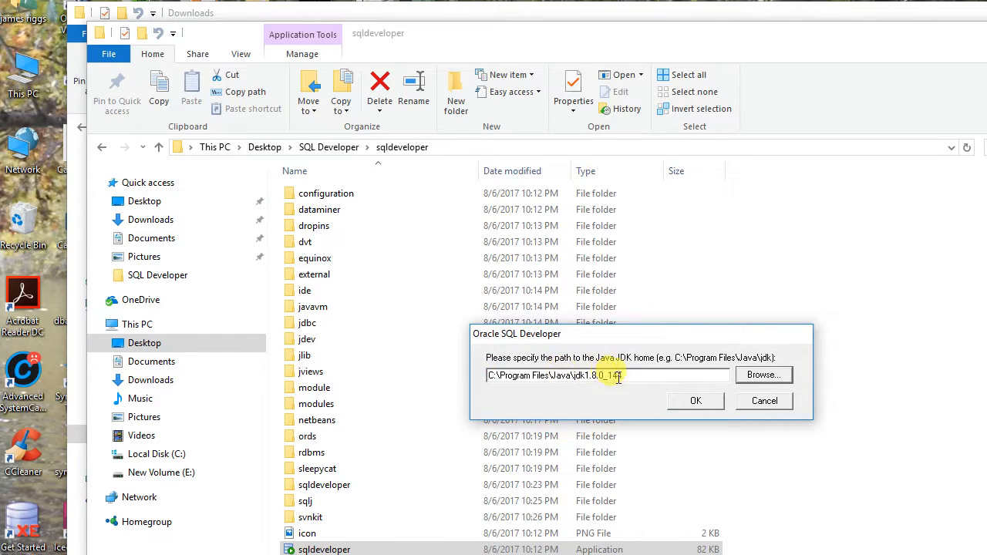
left_click(697, 402)
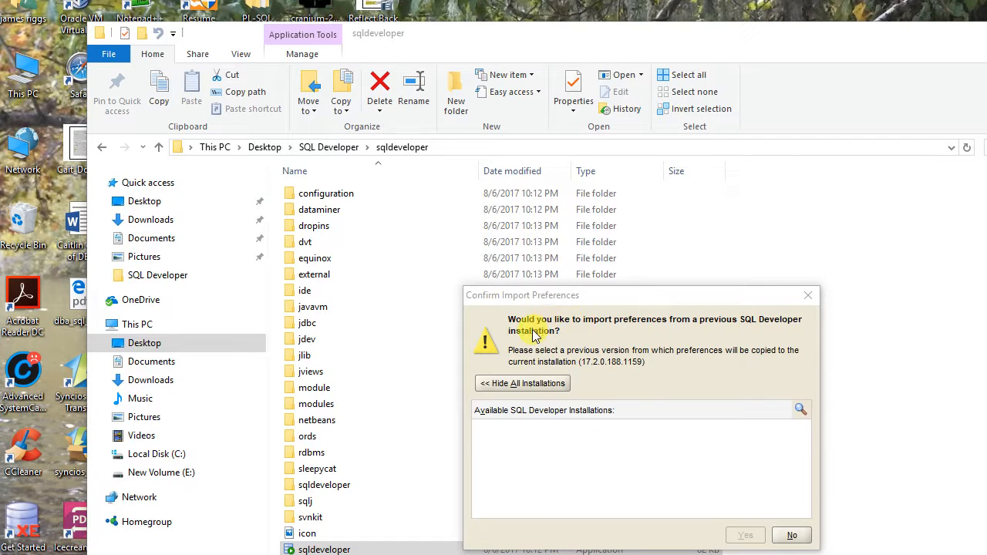
Decline importing preferences from a previous installation and dismiss the Oracle usage tracking dialog.
left_click(793, 538)
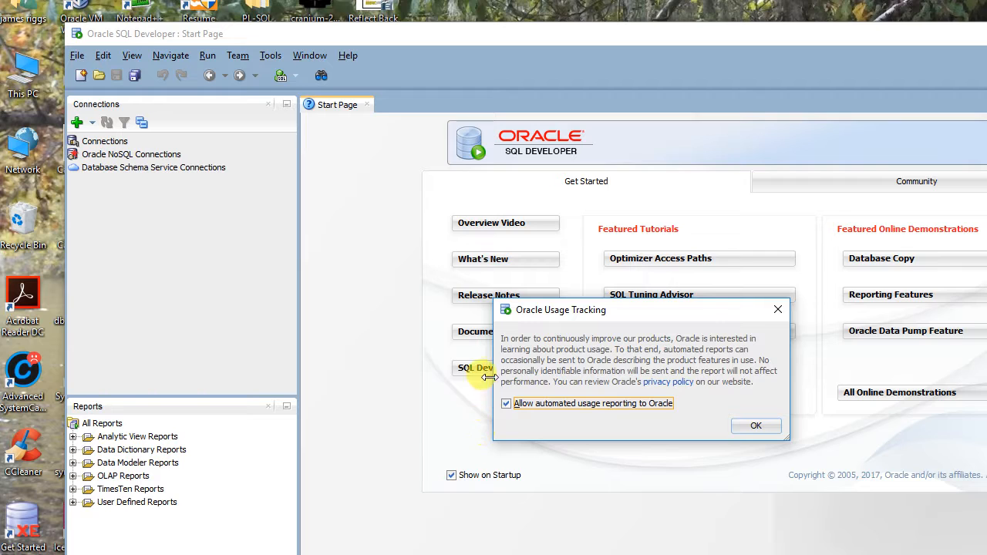
left_click(776, 310)
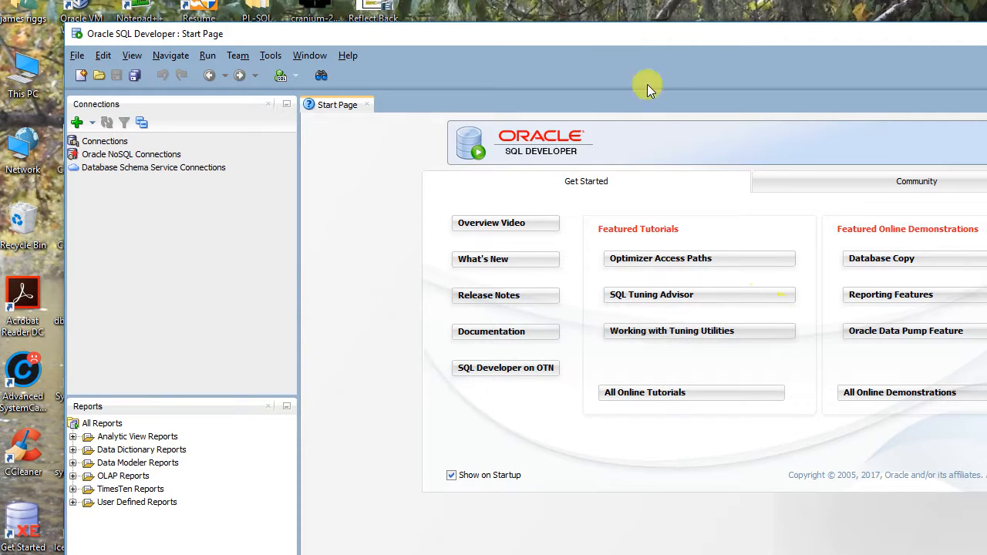
left_click_drag(630, 37, 569, 17)
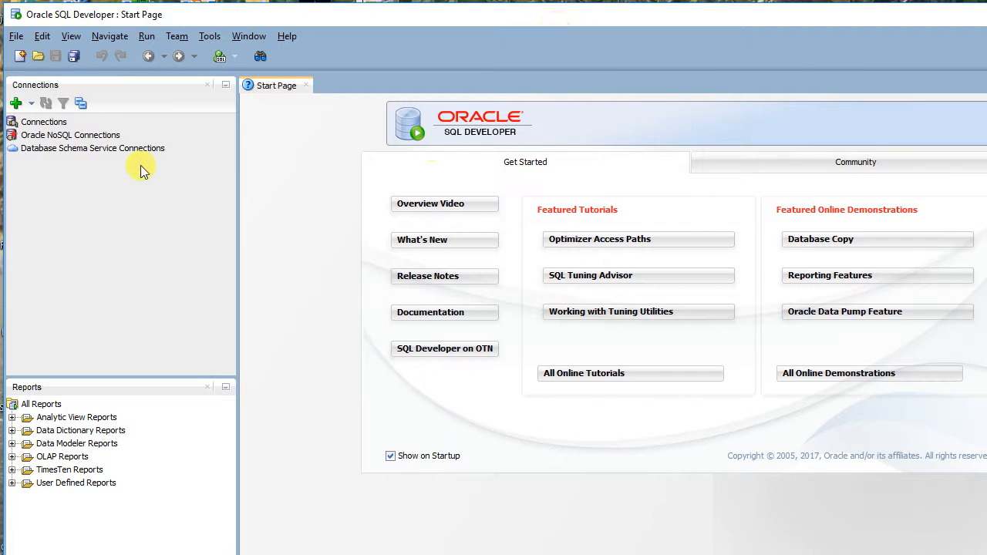
Create a connection named connect1 for username system, entering and saving the account password, and test it before connecting.
left_click(34, 125)
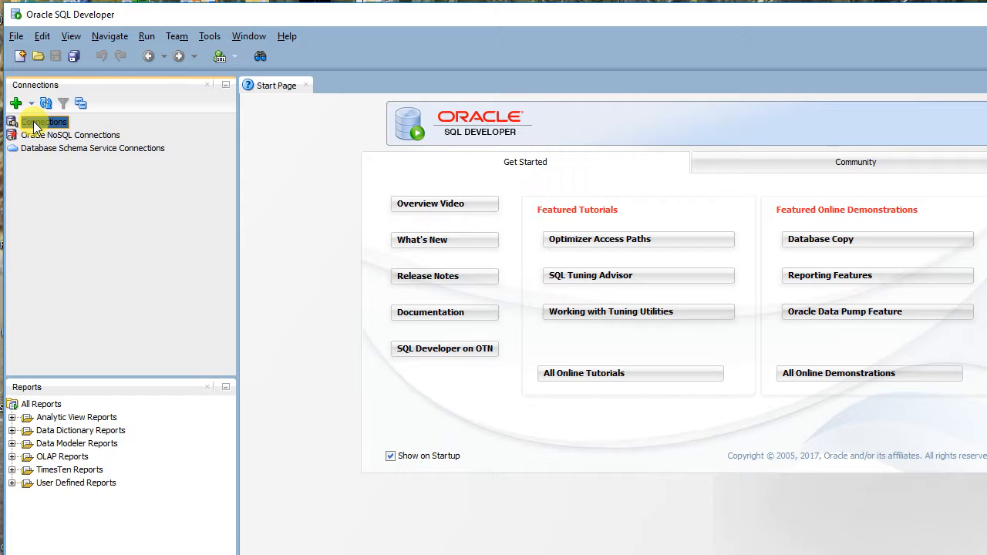
left_click(16, 102)
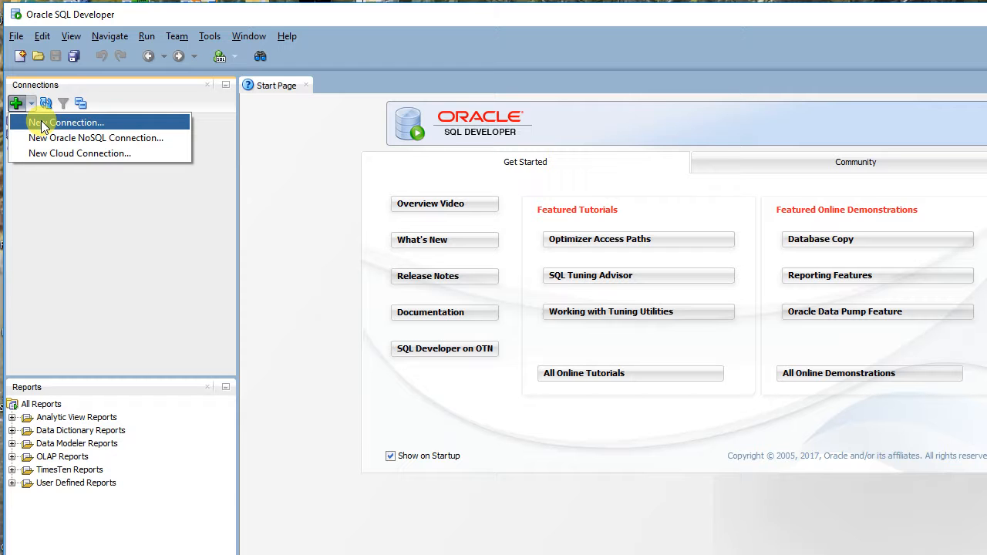
left_click(41, 123)
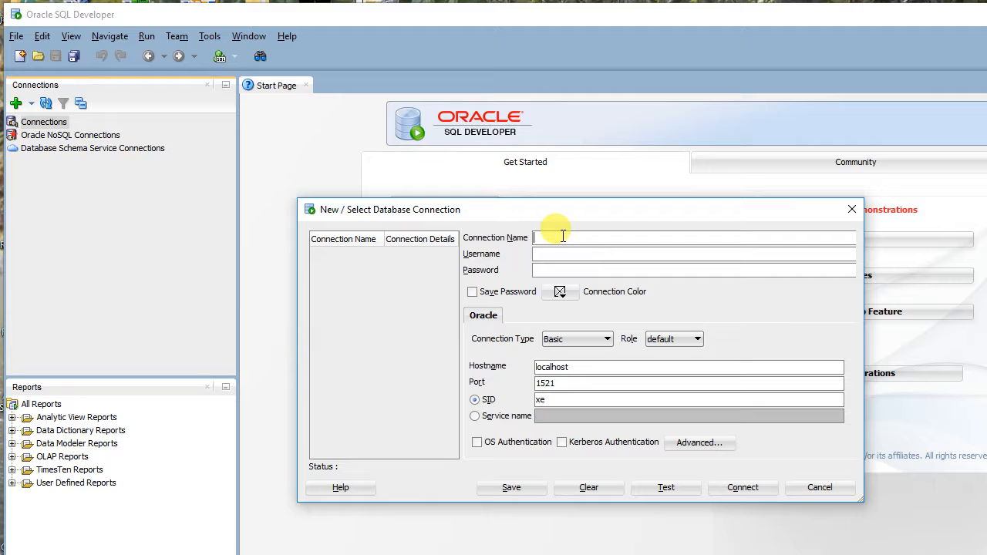
type("connect1")
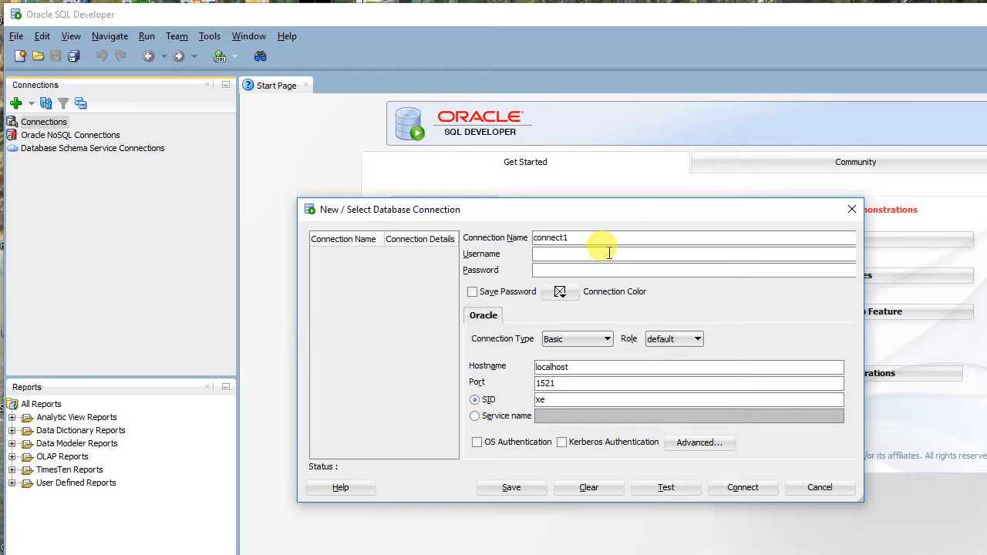
left_click(609, 252)
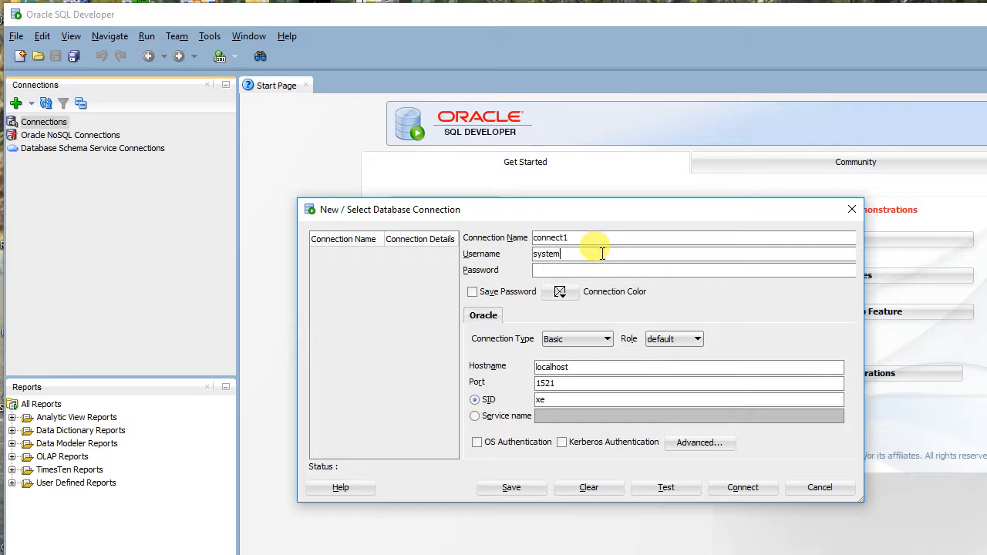
left_click(600, 271)
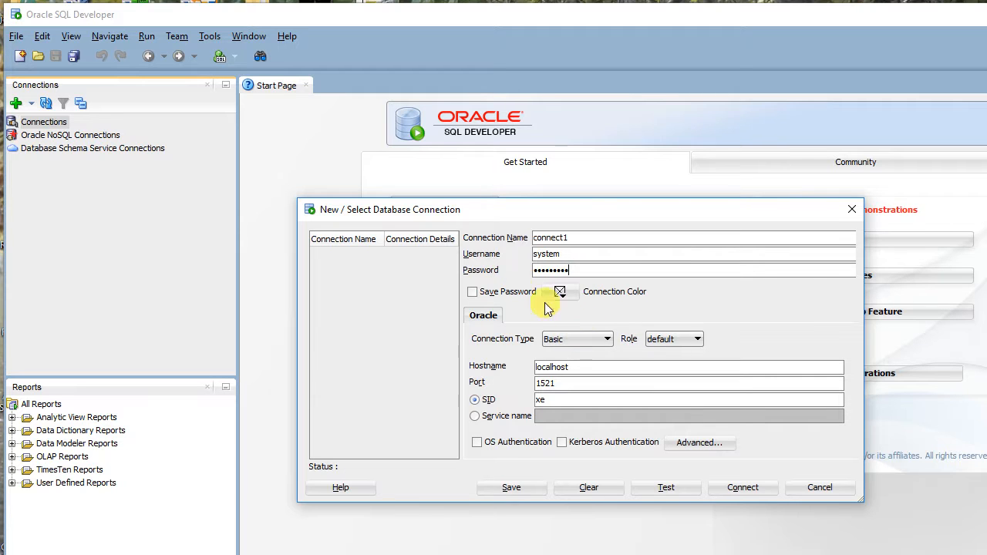
left_click(473, 293)
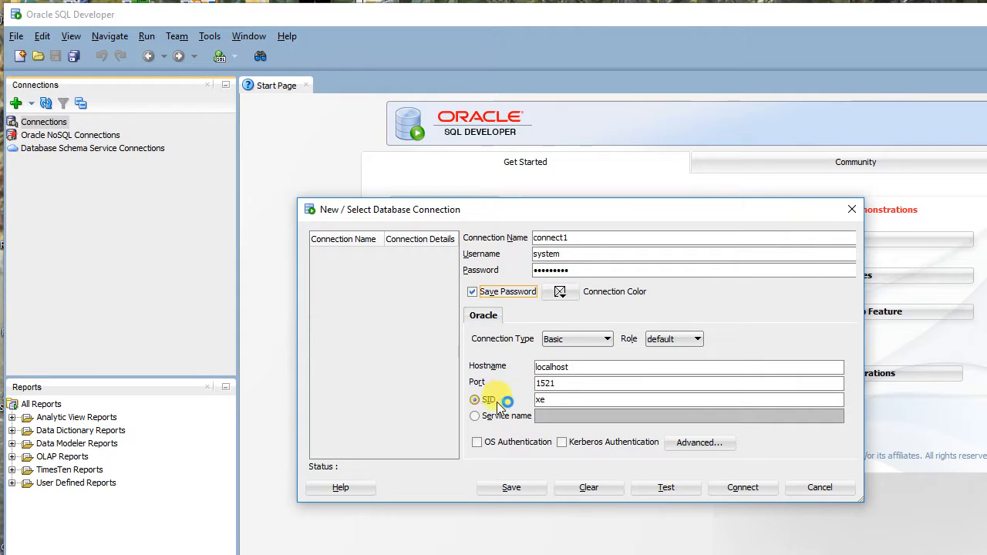
left_click(668, 486)
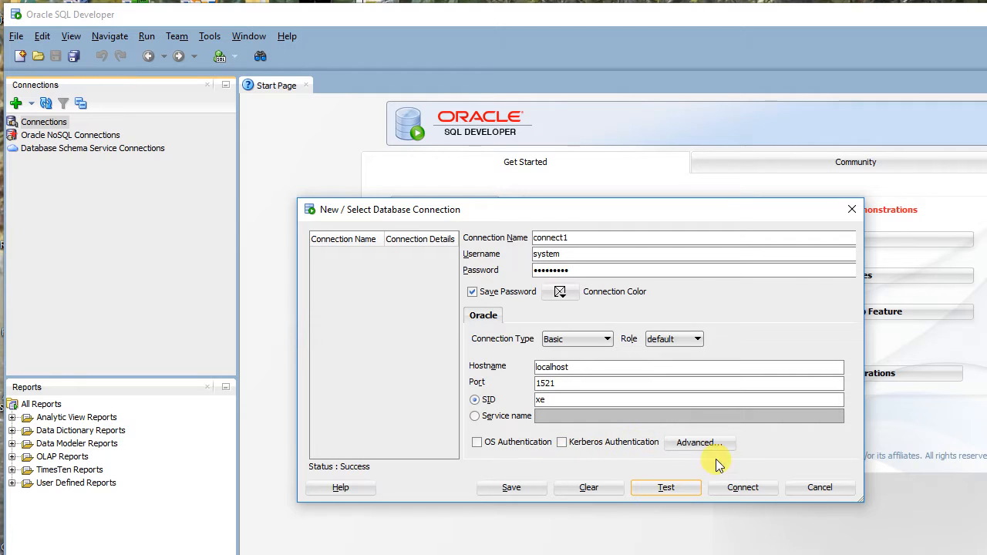
left_click(744, 488)
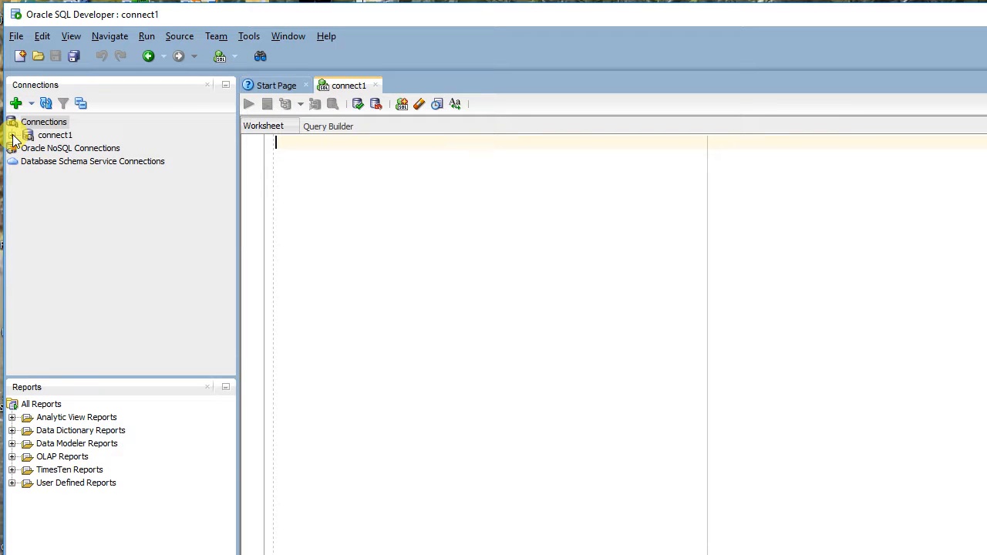
Expand the connect1 connection and its Tables node to look through the tables.
left_click(12, 138)
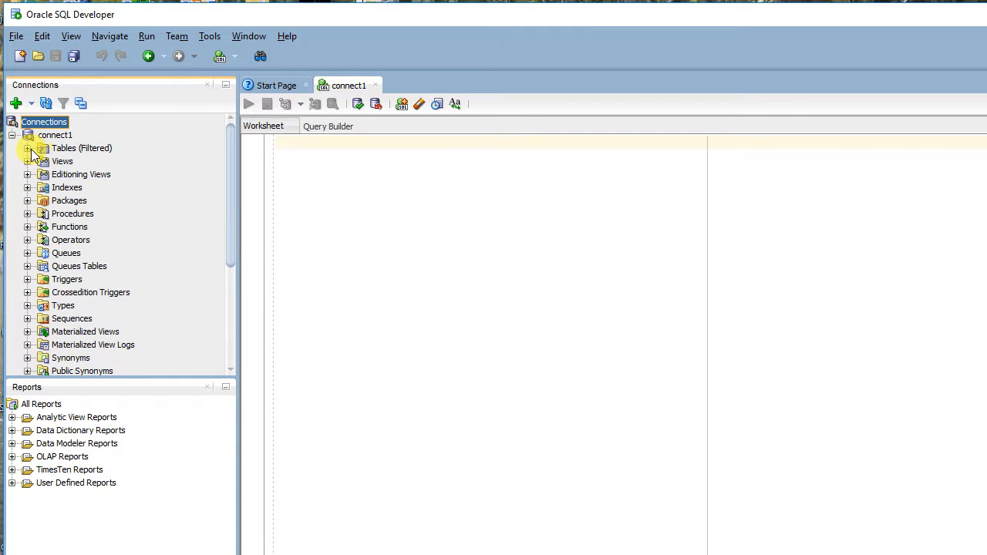
left_click(28, 149)
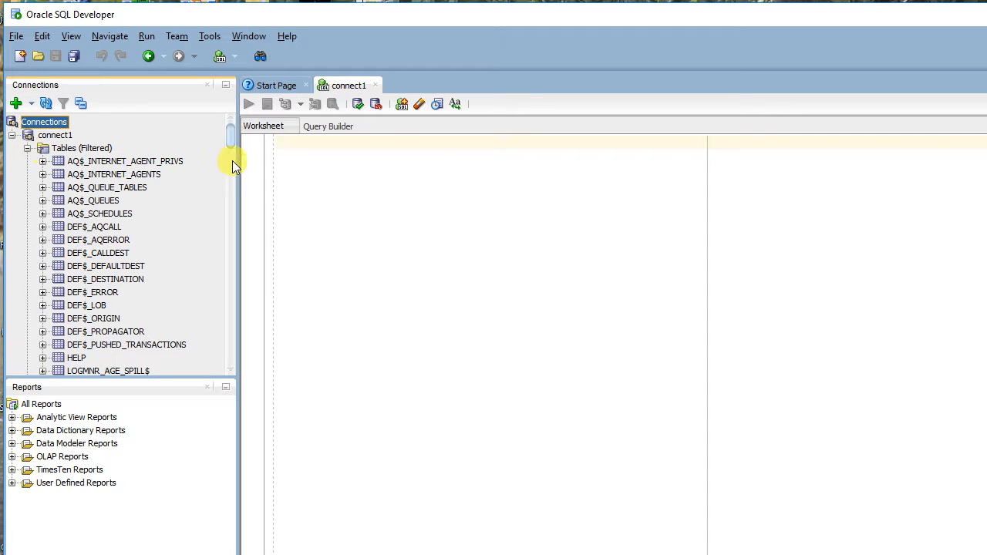
mouse_move(233, 136)
left_mouse_down()
mouse_move(247, 290)
mouse_move(238, 346)
mouse_move(236, 134)
left_mouse_up()
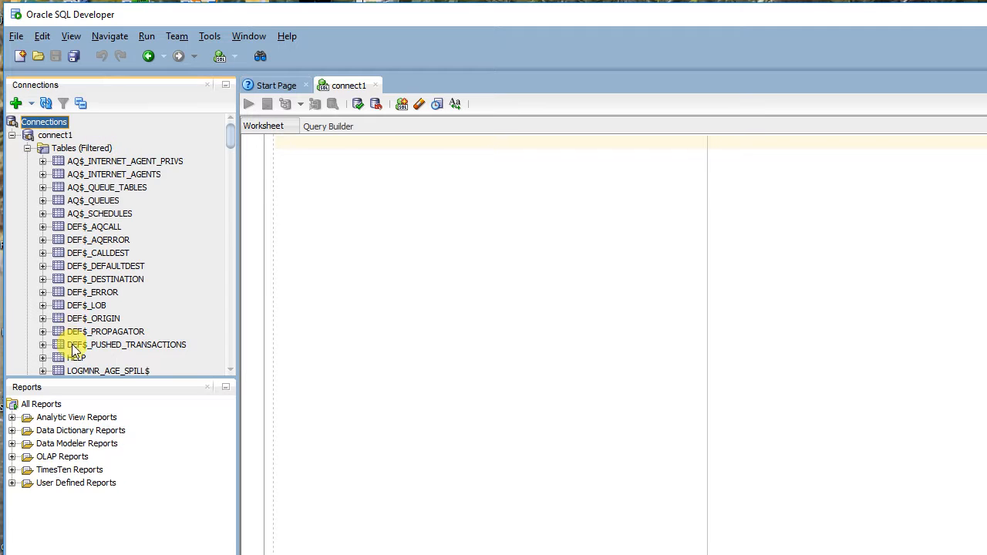
left_click_drag(232, 128, 236, 97)
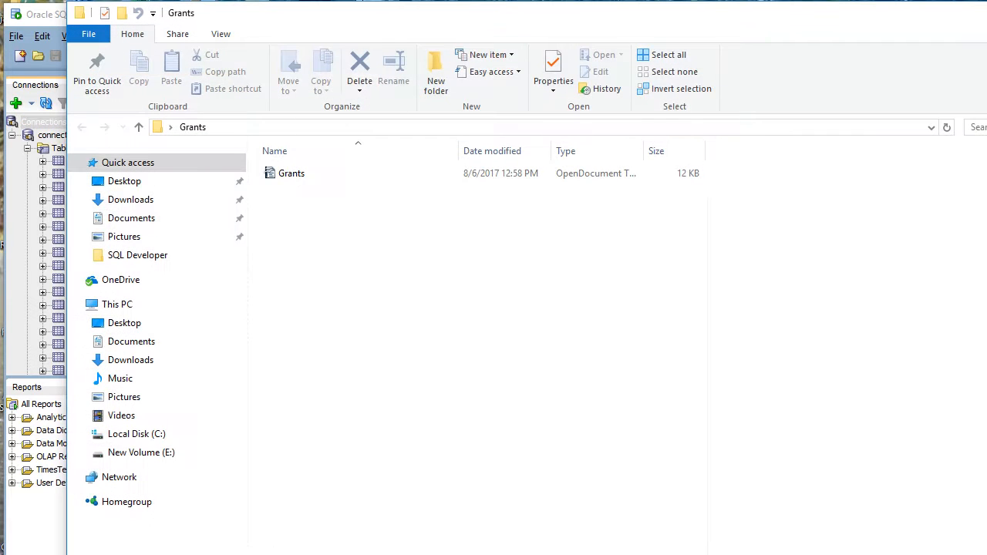
Open the Grants document in OpenOffice Writer and copy all its CREATE USER and GRANT statements for SCOTT.
double_click(315, 175)
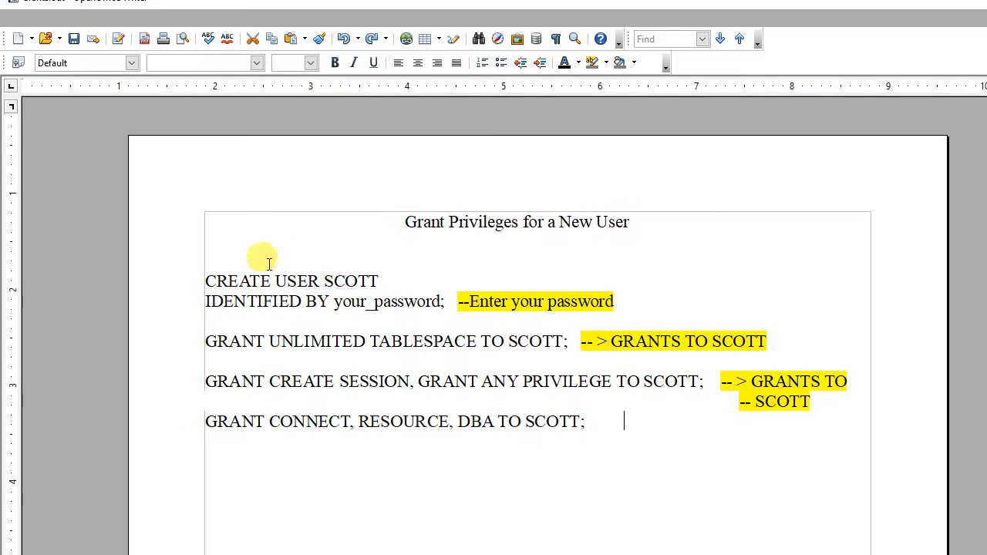
left_click_drag(203, 278, 584, 419)
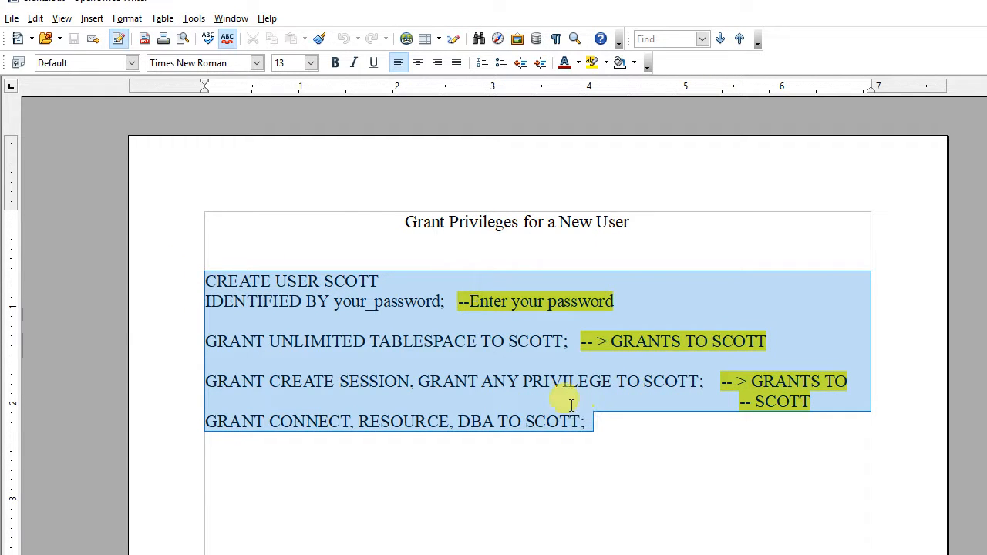
right_click(425, 317)
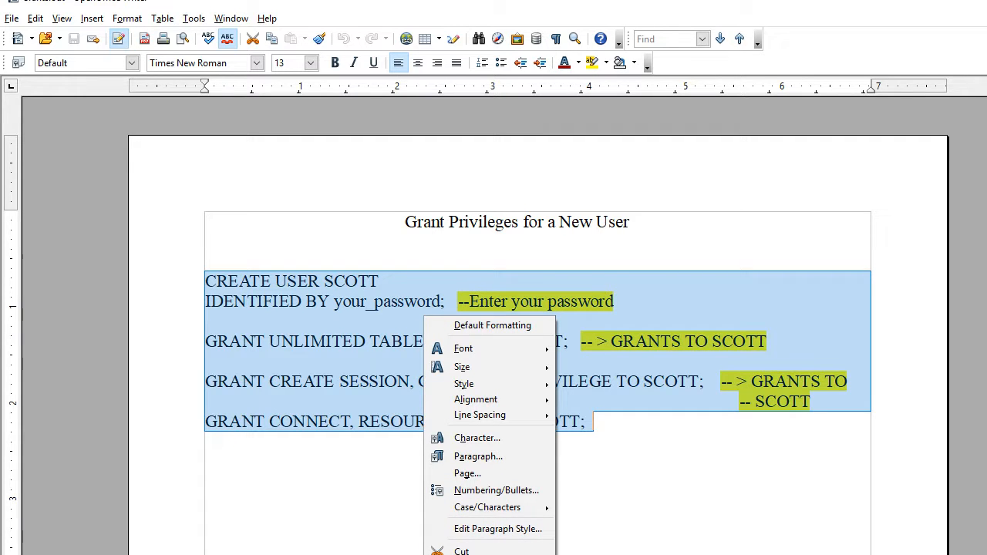
left_click(464, 554)
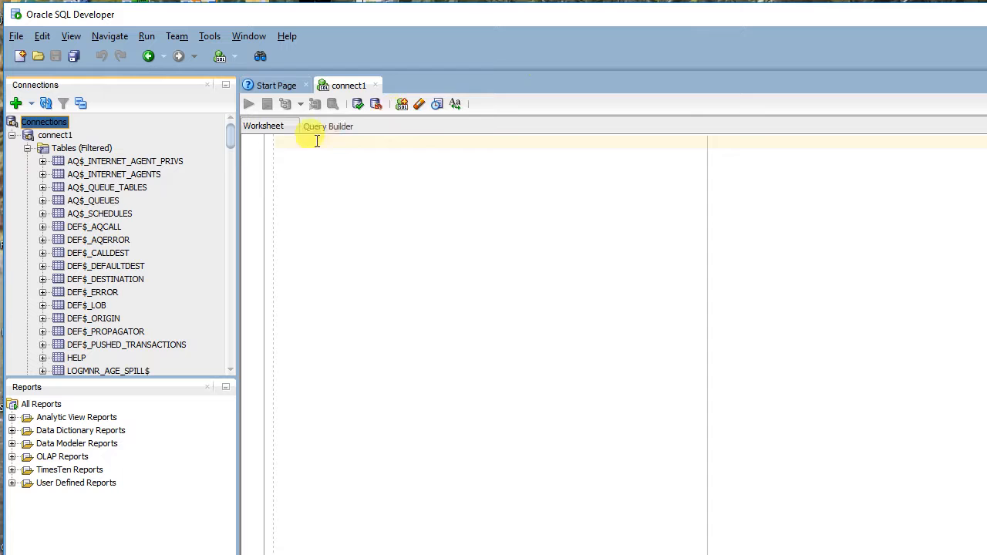
Switch to SQL Developer and paste the copied statements into the connect1 worksheet.
left_click(286, 147)
right_click(288, 146)
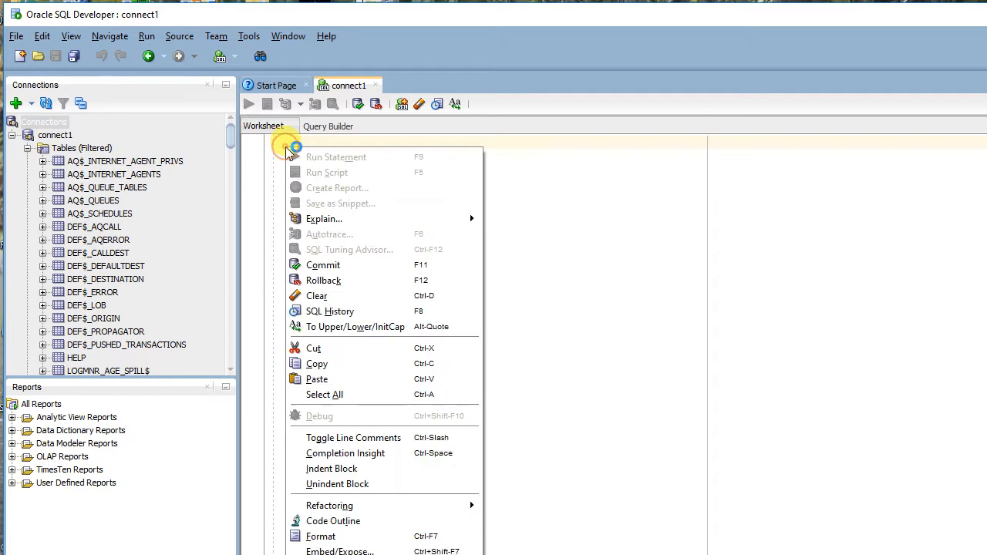
left_click(317, 379)
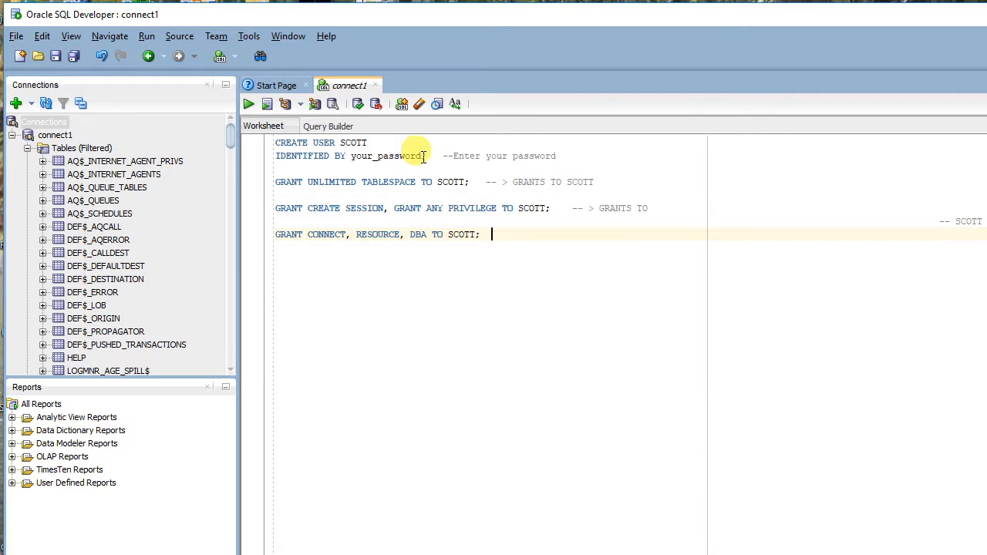
Replace the your_password placeholder in the CREATE USER SCOTT statement with the new account password.
left_click_drag(423, 155, 351, 155)
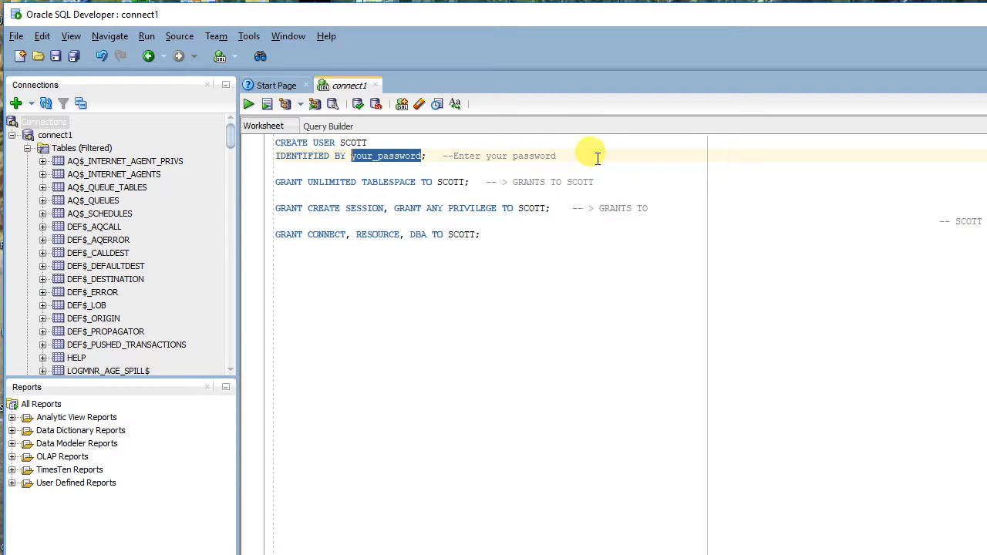
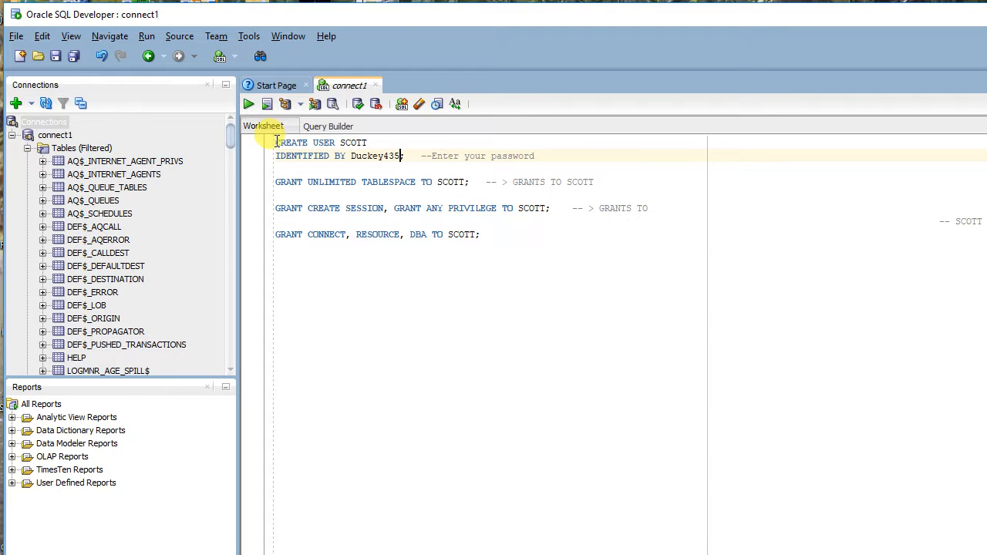
Run only the CREATE USER SCOTT statement and enlarge the script output area.
left_click_drag(275, 143, 405, 154)
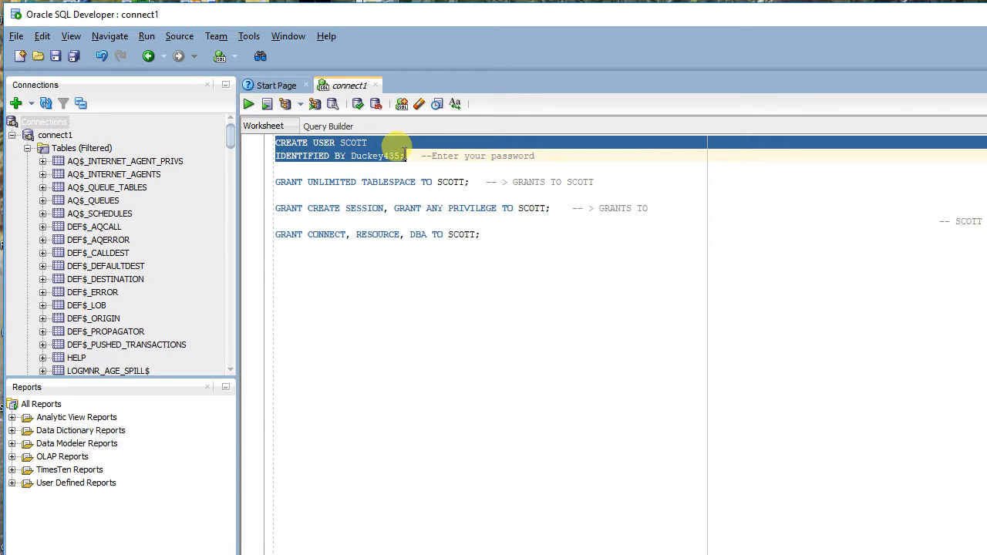
left_click(248, 104)
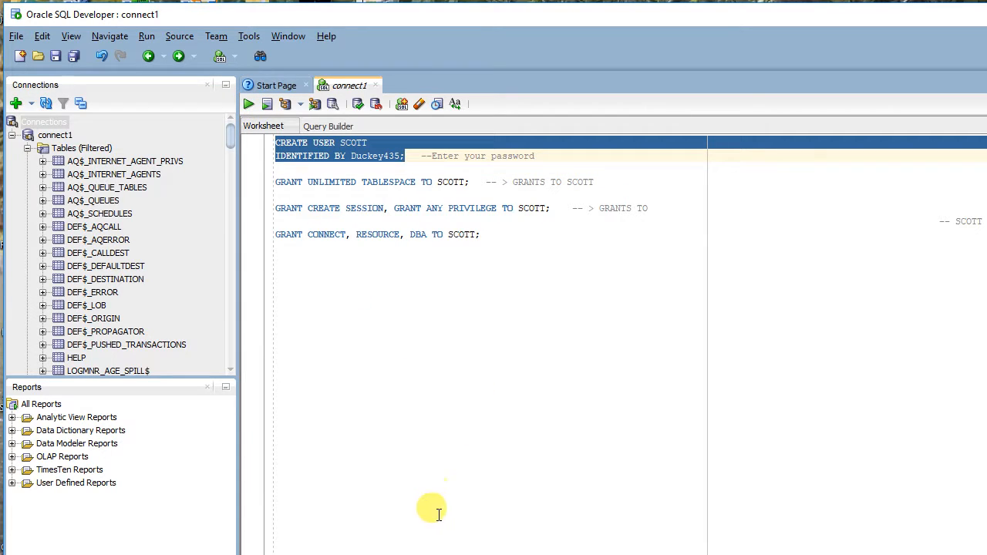
left_click_drag(429, 551, 438, 362)
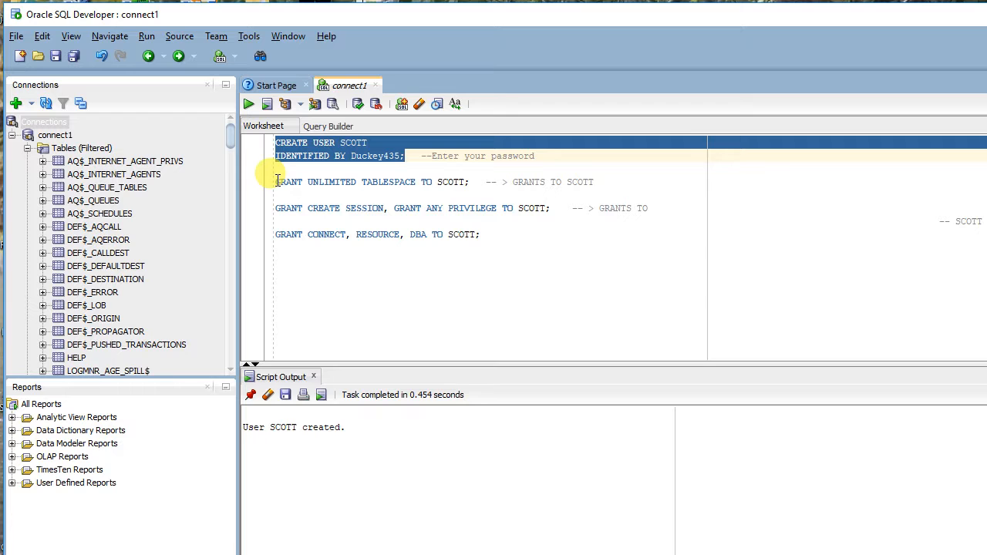
Run only the GRANT UNLIMITED TABLESPACE TO SCOTT statement and enlarge the script output area further.
left_click_drag(276, 181, 470, 181)
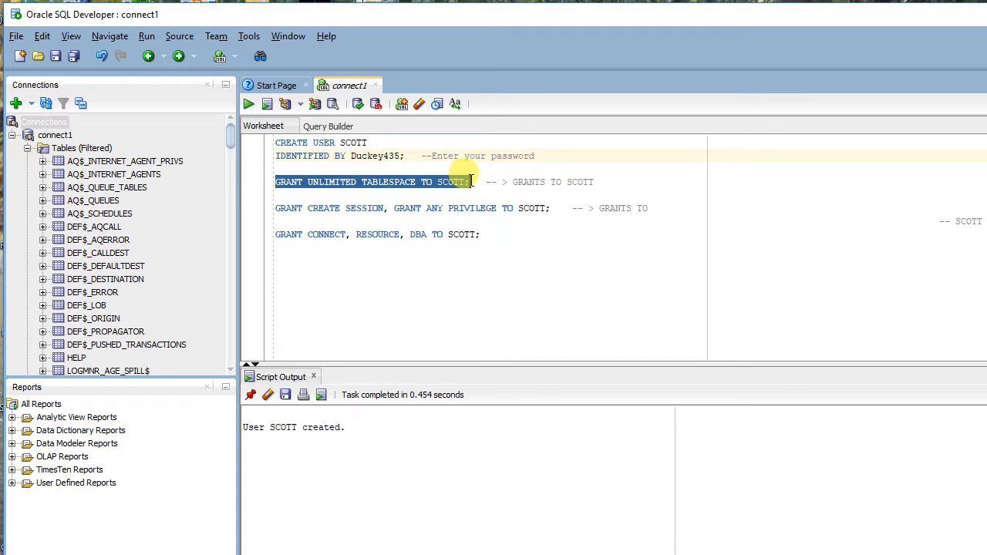
left_click(249, 107)
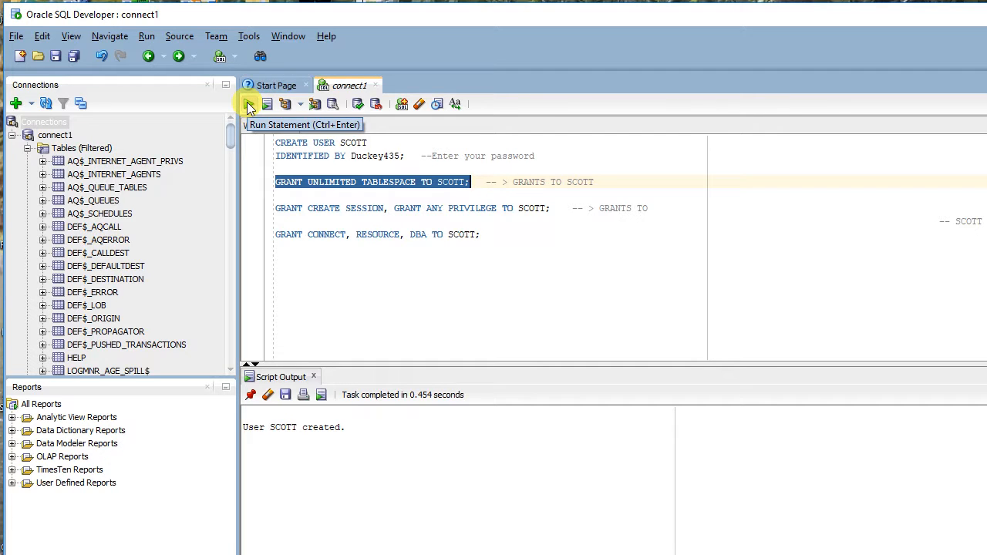
left_click(249, 107)
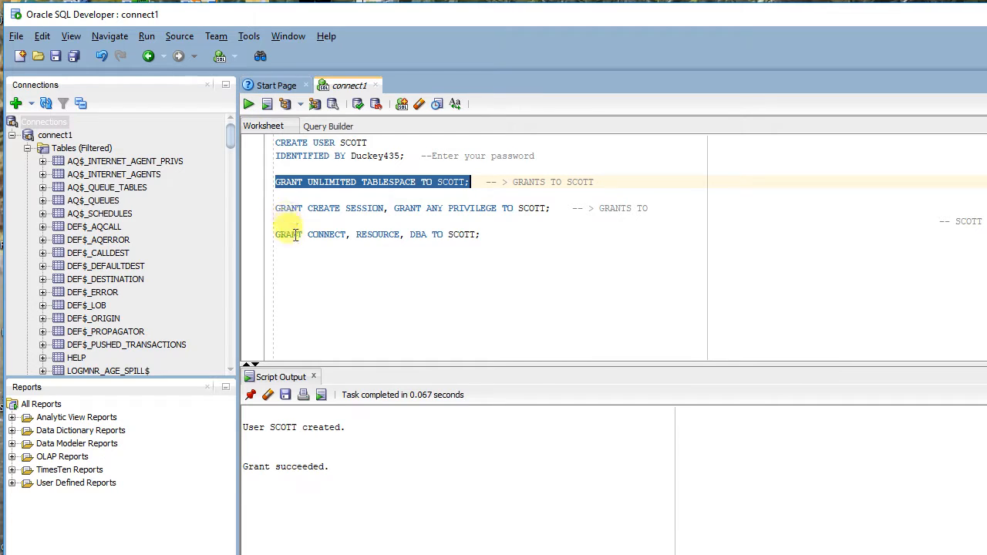
left_click_drag(336, 355, 327, 309)
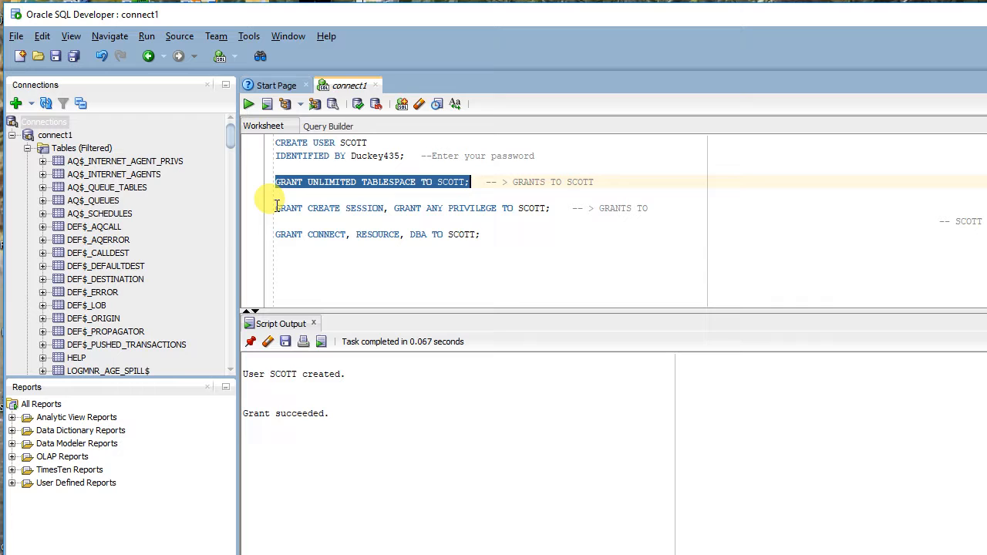
Run the GRANT CREATE SESSION, GRANT ANY PRIVILEGE statement and the GRANT CONNECT, RESOURCE, DBA statement for SCOTT separately.
left_click_drag(276, 206, 557, 208)
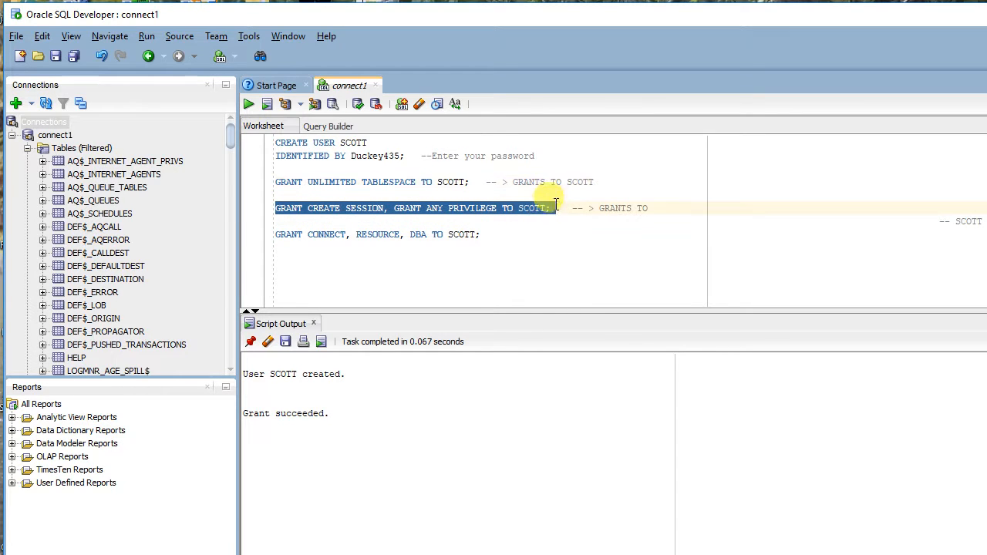
left_click(248, 104)
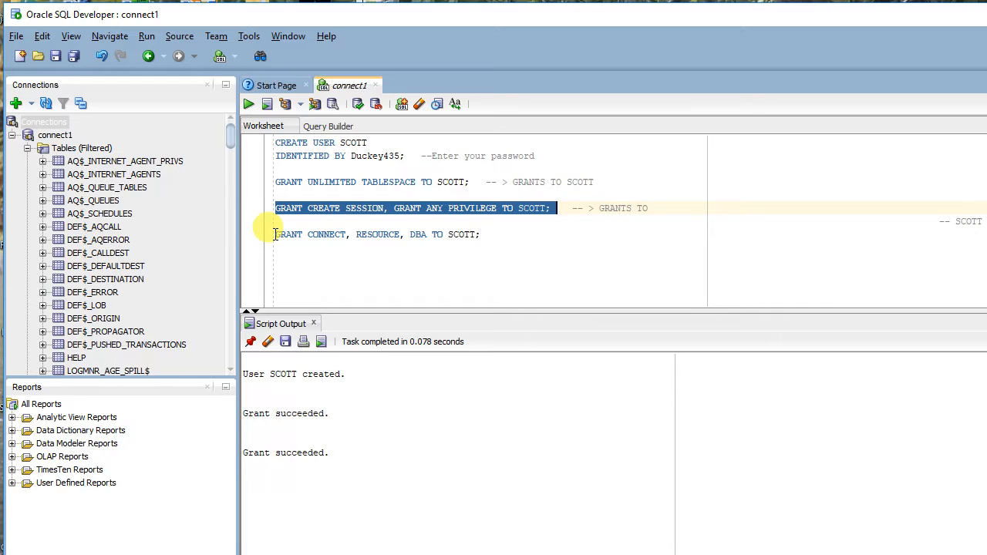
left_click_drag(275, 234, 488, 233)
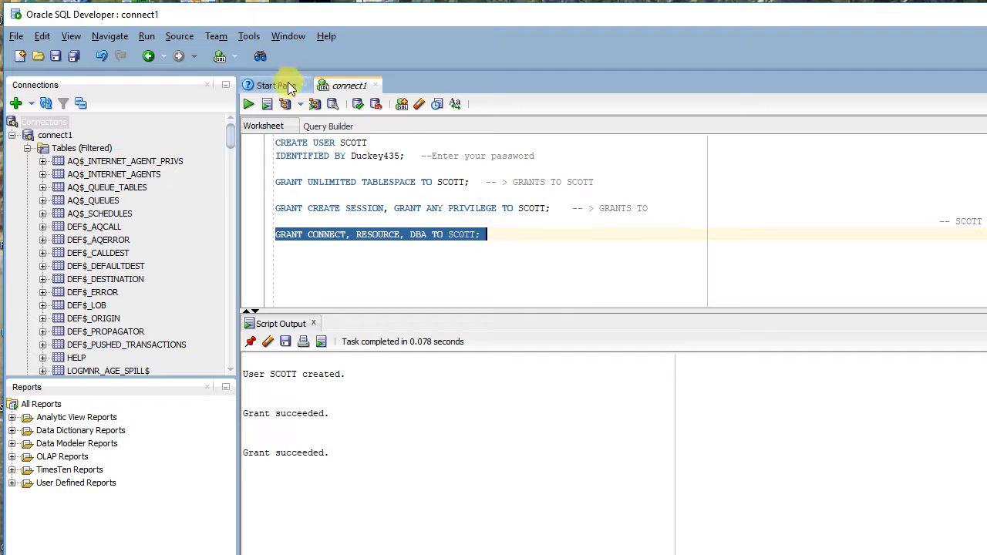
left_click(249, 103)
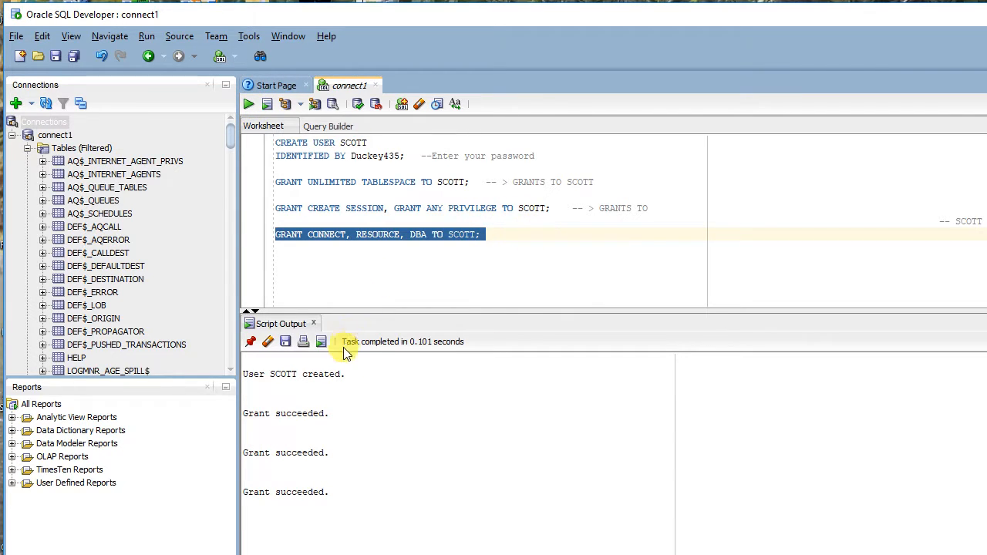
Clear both the script output and the connect1 worksheet.
left_click(269, 340)
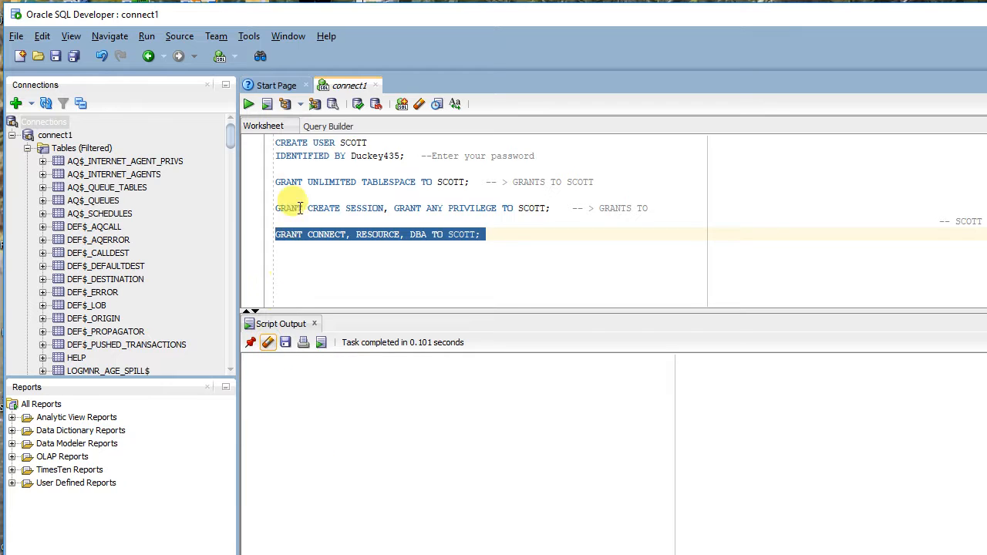
left_click(419, 104)
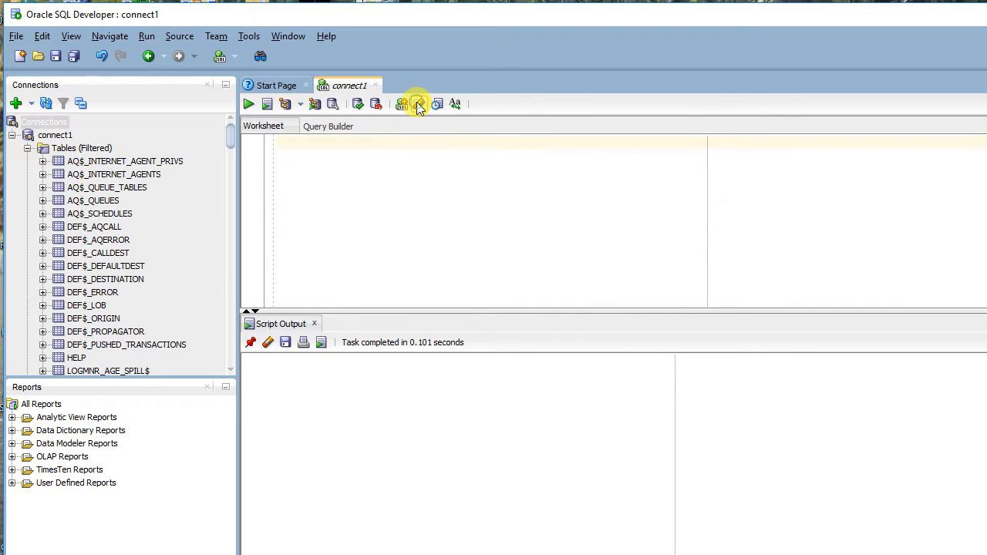
Start a new database connection with the connection name scott and the username scott.
left_click(32, 104)
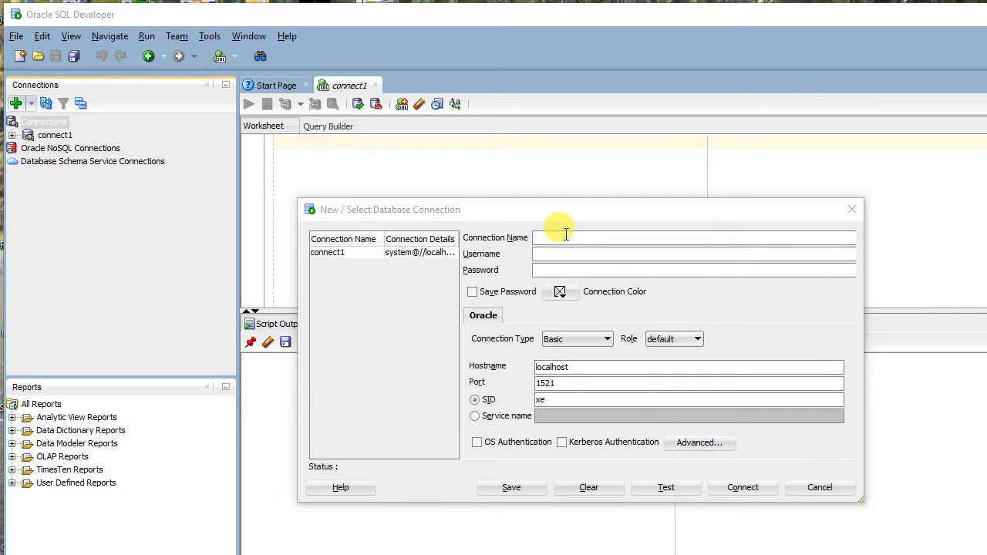
left_click(566, 235)
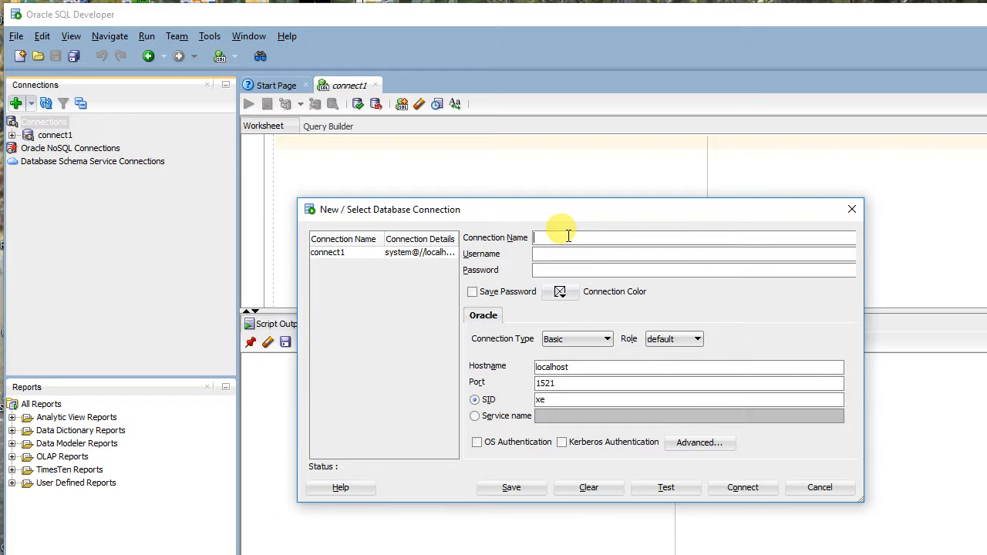
type("scott")
left_click(571, 253)
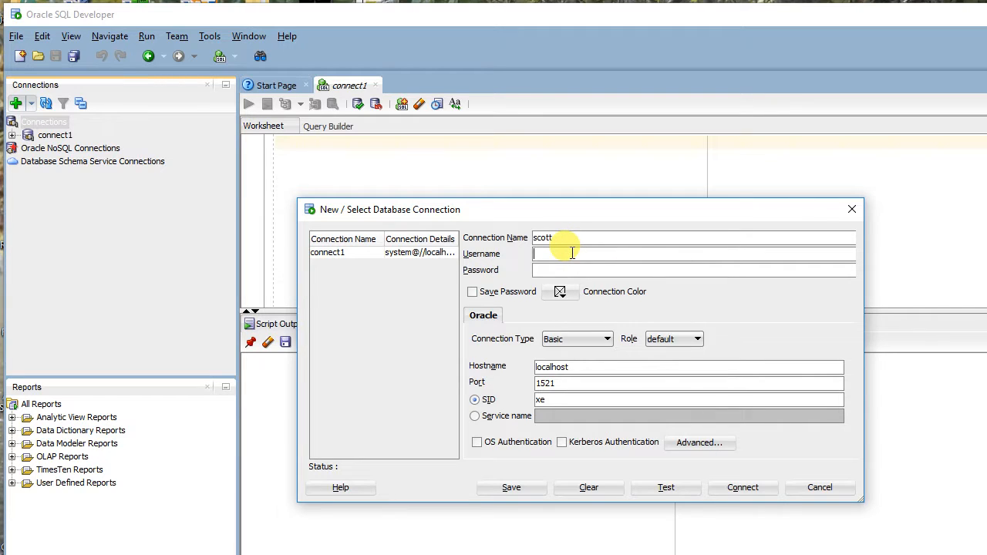
type("scott")
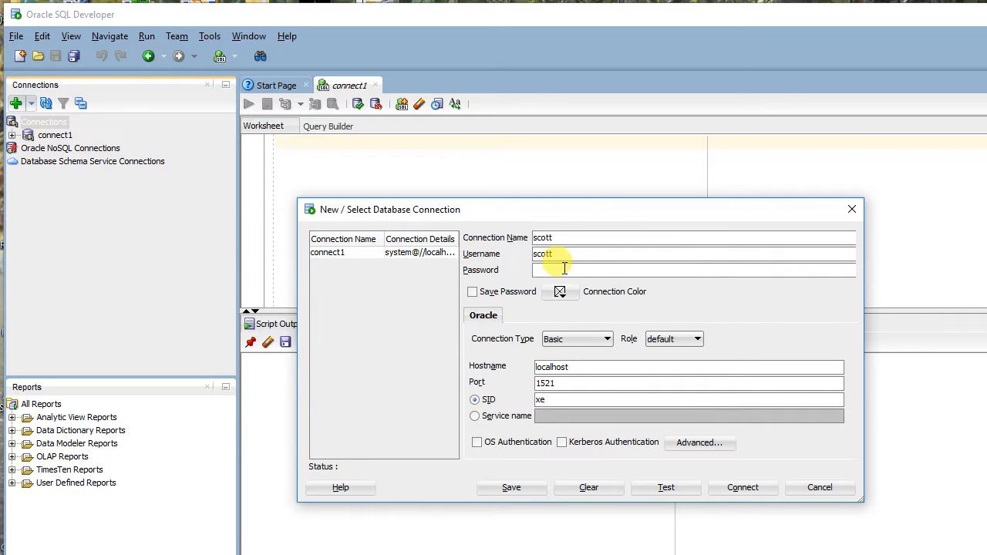
Enter the scott account password with Save Password enabled, and test and open the connection.
left_click(561, 269)
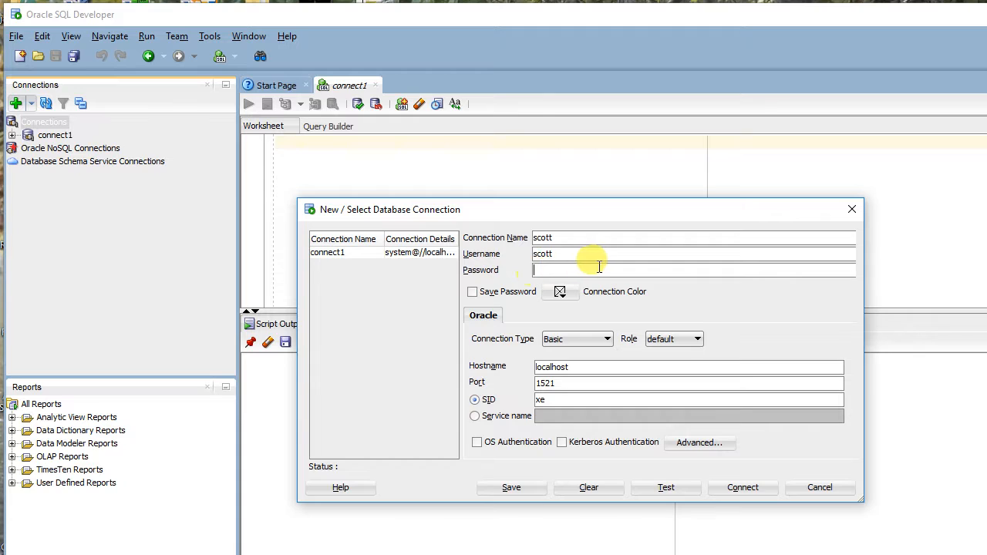
left_click(473, 293)
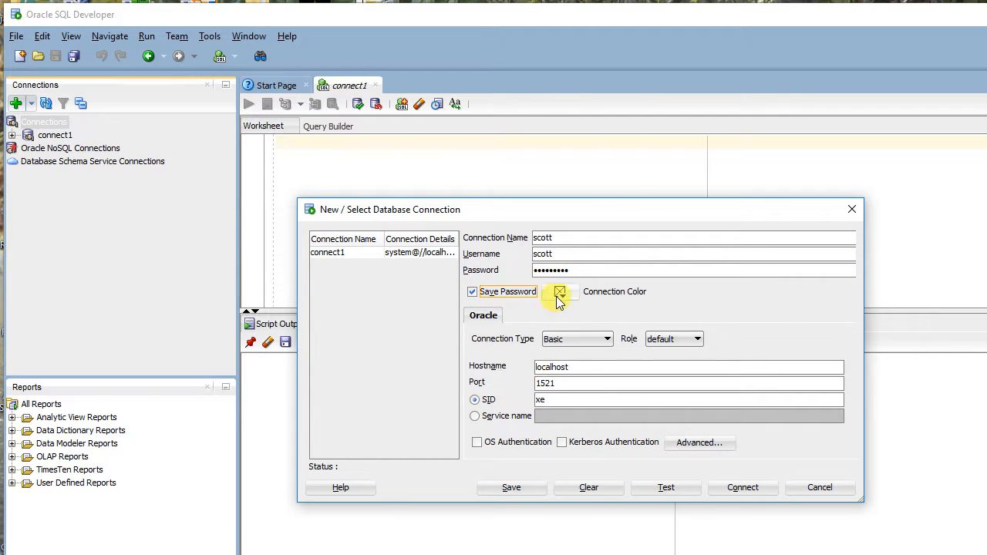
left_click(680, 488)
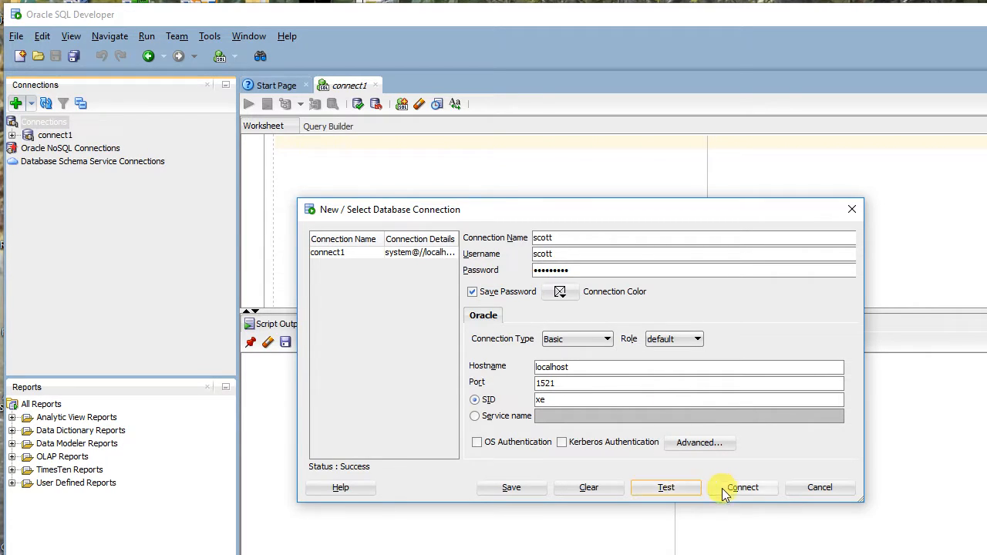
left_click(743, 487)
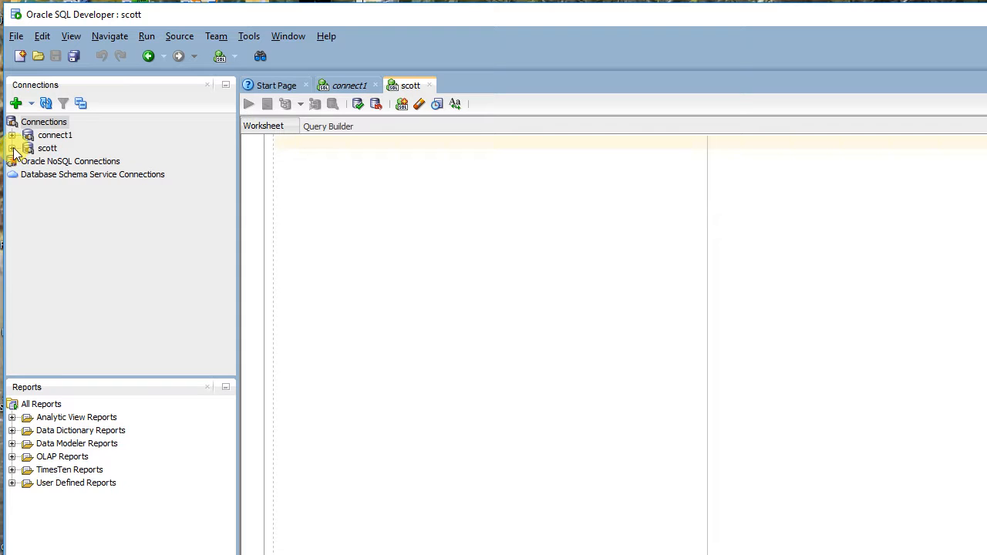
Check the Tables (Filtered) node under the scott connection and collapse the connection again.
left_click(13, 148)
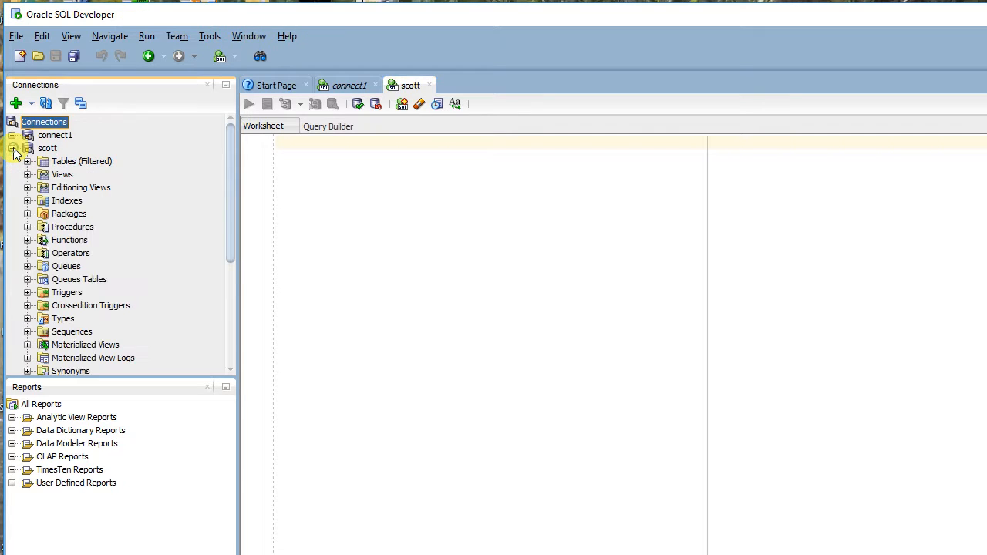
left_click(64, 162)
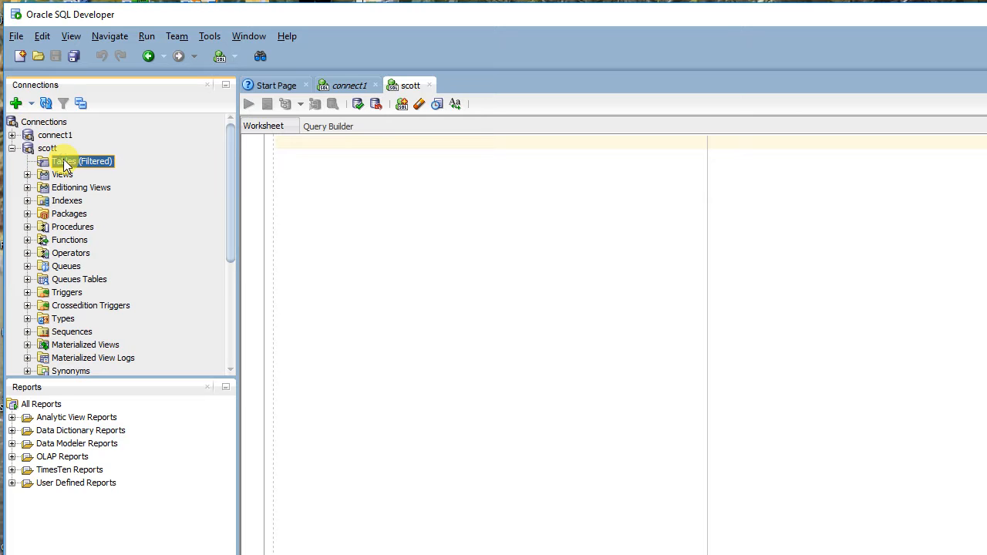
left_click(11, 149)
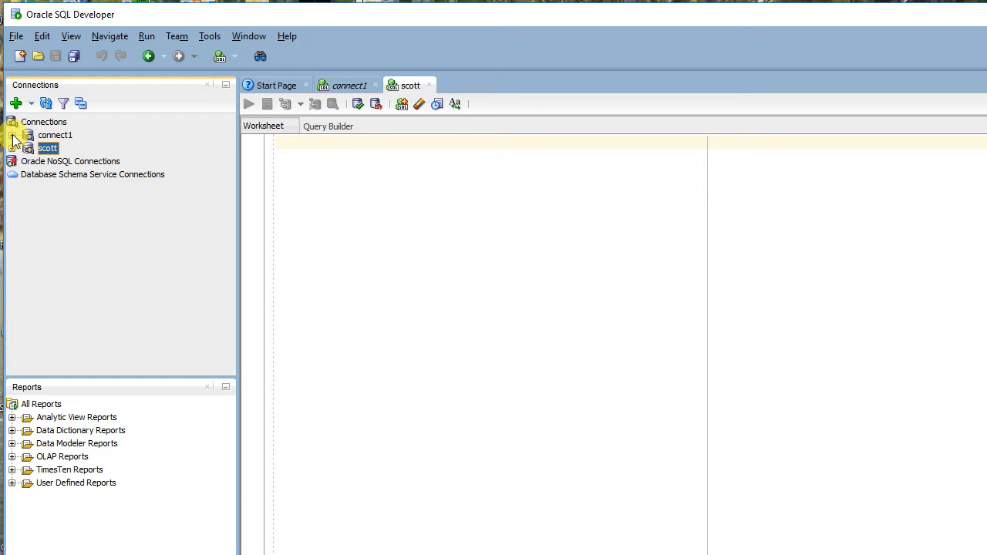